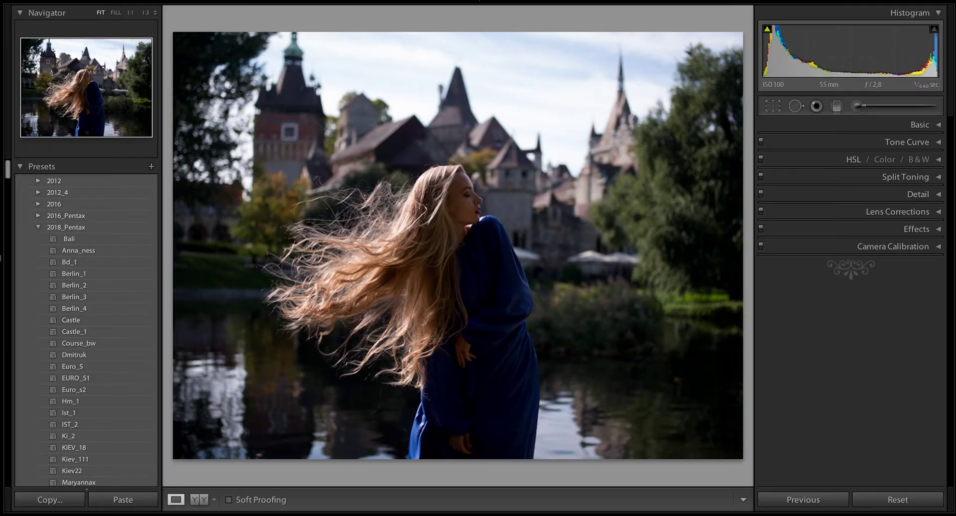
# Step: In Camera Calibration, try shifting the Red, Green and Blue Primary hues, then reset them to 0
pyautogui.click(938, 246)
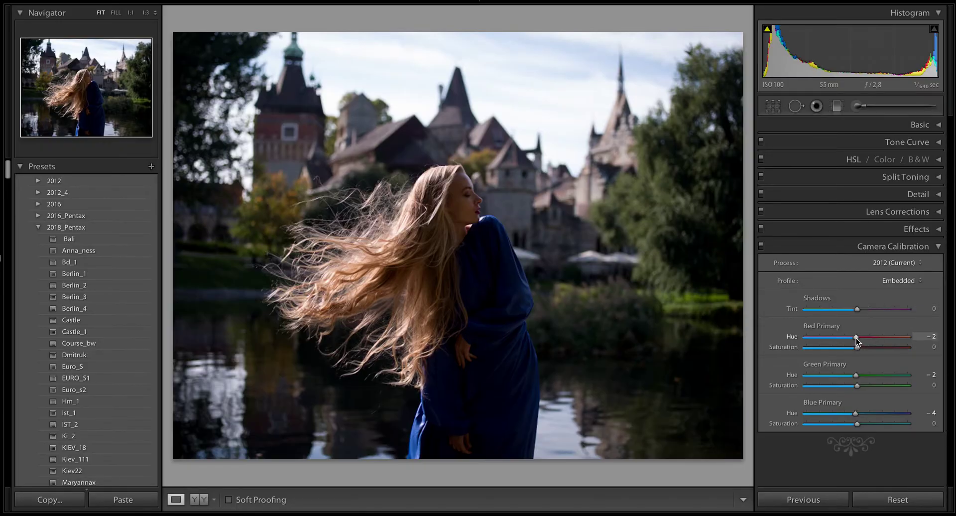
pyautogui.moveTo(856, 340); pyautogui.dragTo(860, 337)
pyautogui.click(829, 337)
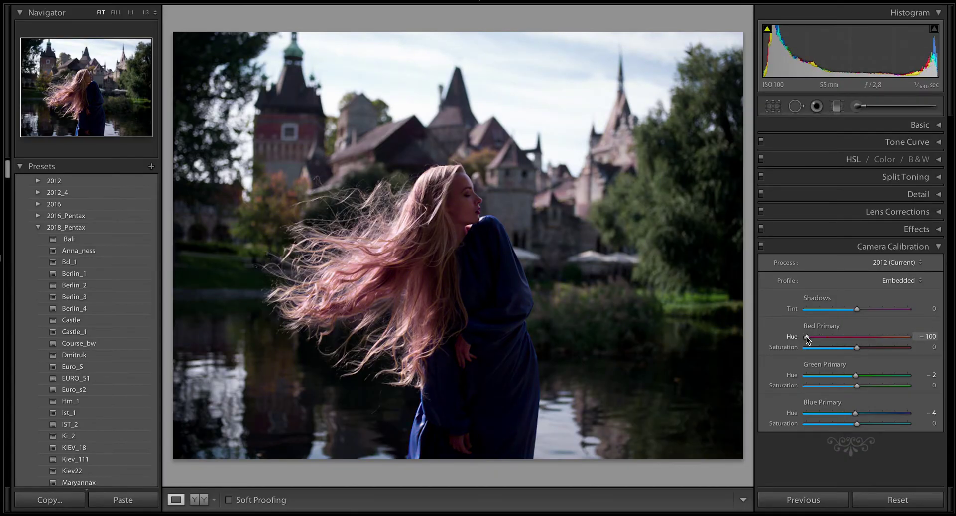
pyautogui.doubleClick(806, 339)
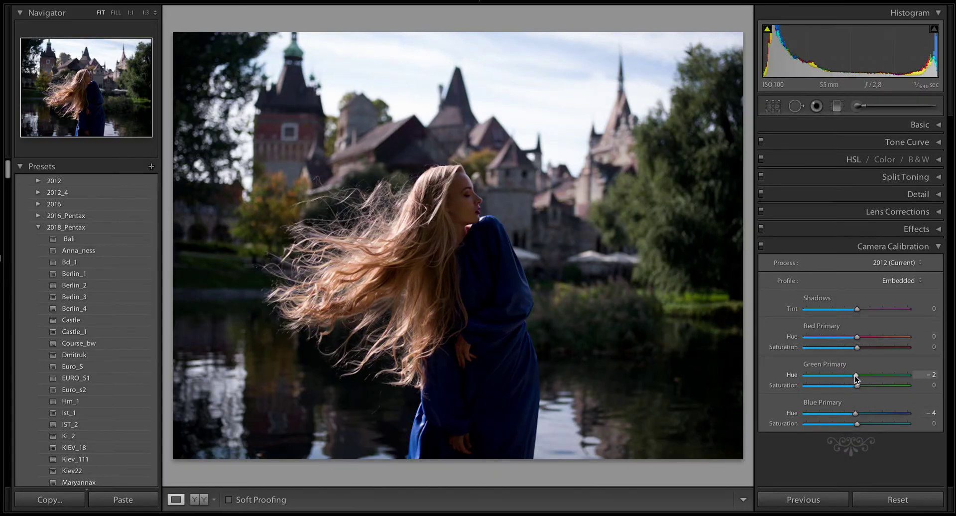
pyautogui.moveTo(856, 375)
pyautogui.mouseDown()
pyautogui.moveTo(902, 375)
pyautogui.moveTo(814, 366)
pyautogui.moveTo(853, 375)
pyautogui.mouseUp()
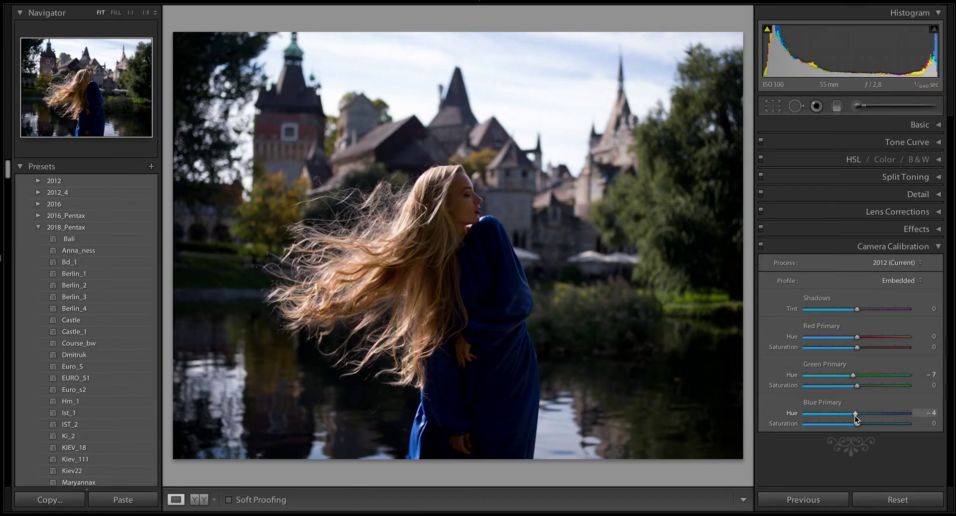
pyautogui.moveTo(854, 413)
pyautogui.mouseDown()
pyautogui.moveTo(821, 417)
pyautogui.moveTo(876, 417)
pyautogui.moveTo(853, 416)
pyautogui.mouseUp()
pyautogui.doubleClick(853, 375)
# Step: Close Camera Calibration and set the white balance to Temp 4563, Tint +16 in Basic
pyautogui.click(929, 246)
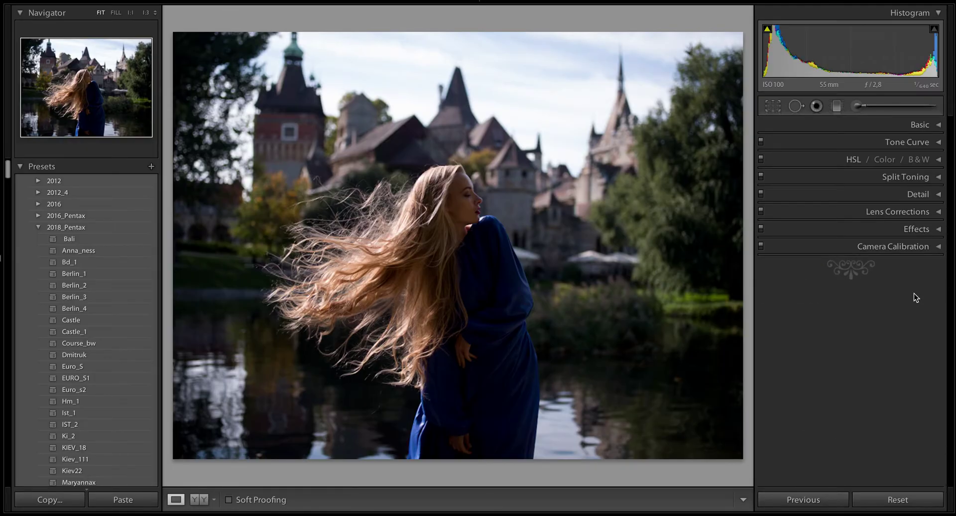
pyautogui.click(938, 126)
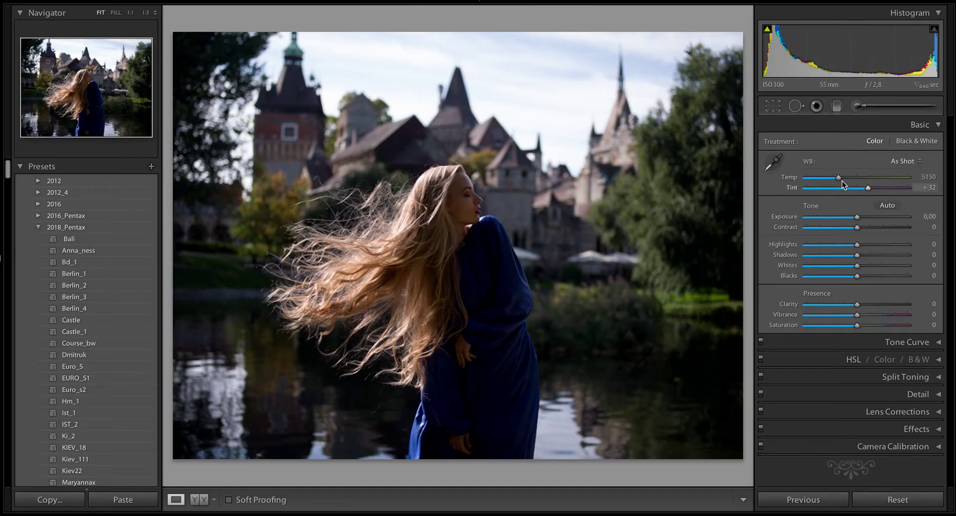
pyautogui.moveTo(838, 176); pyautogui.dragTo(831, 175)
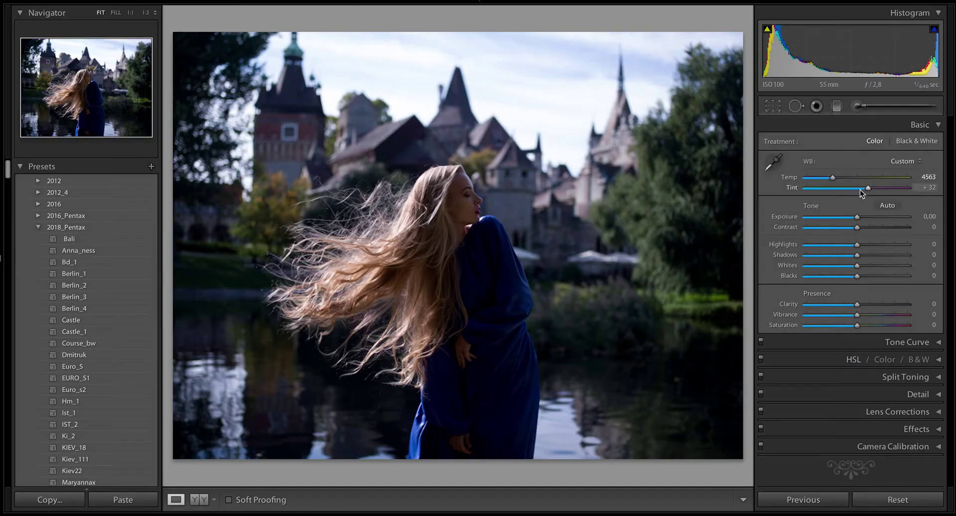
pyautogui.moveTo(868, 189); pyautogui.dragTo(863, 190)
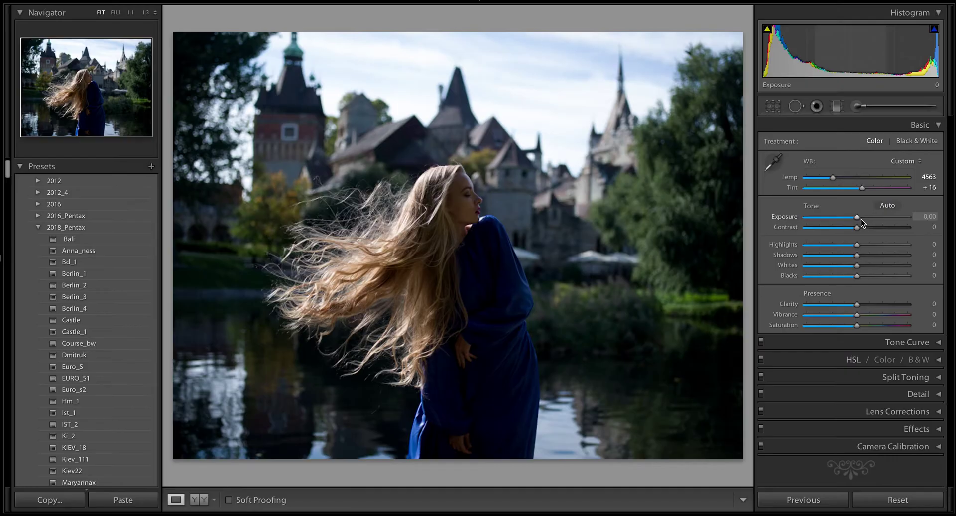
# Step: Raise Exposure to +1.00 and Contrast to +45
pyautogui.moveTo(856, 216); pyautogui.dragTo(878, 230)
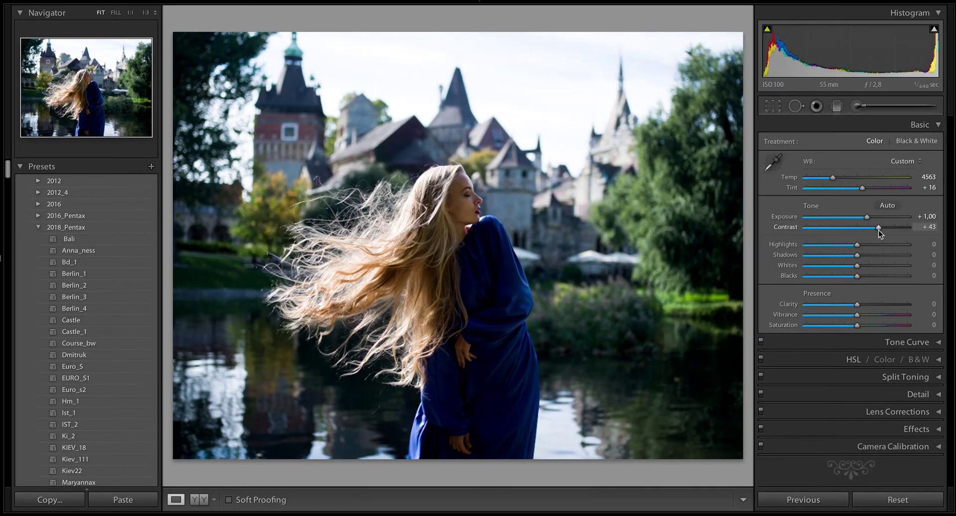
pyautogui.moveTo(880, 227); pyautogui.dragTo(880, 227)
pyautogui.moveTo(879, 229); pyautogui.dragTo(880, 230)
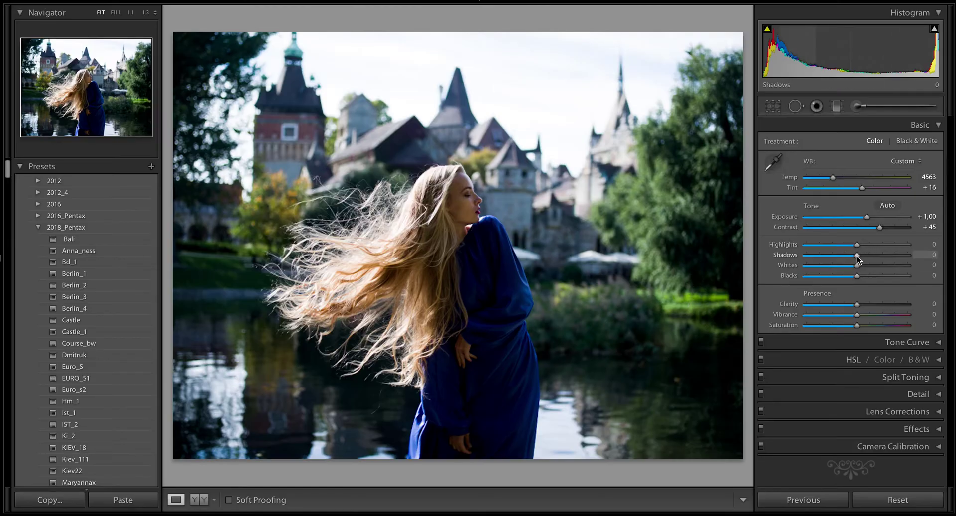
# Step: Set Highlights −75, Shadows +55, Whites −8 and Blacks −7 in the Basic panel
pyautogui.moveTo(857, 255); pyautogui.dragTo(818, 244)
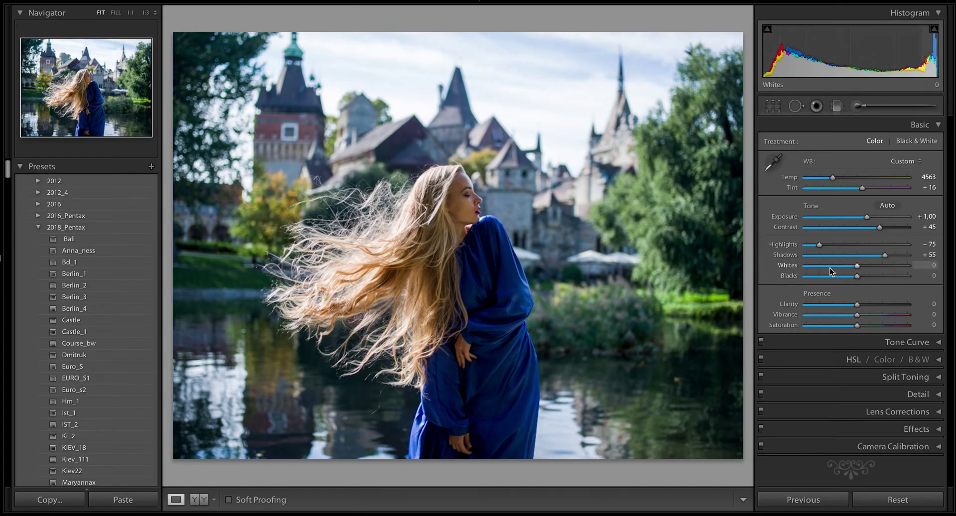
pyautogui.moveTo(860, 267); pyautogui.dragTo(850, 278)
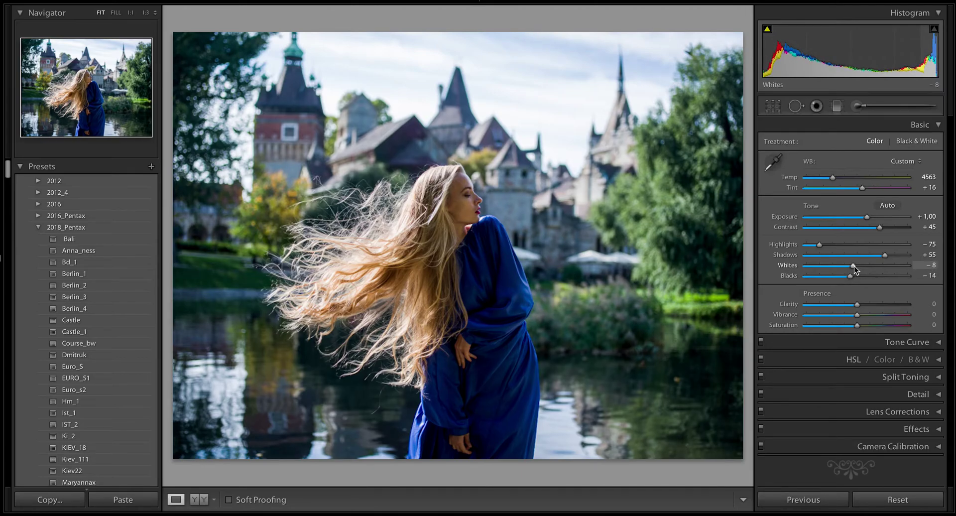
pyautogui.moveTo(855, 279); pyautogui.dragTo(854, 279)
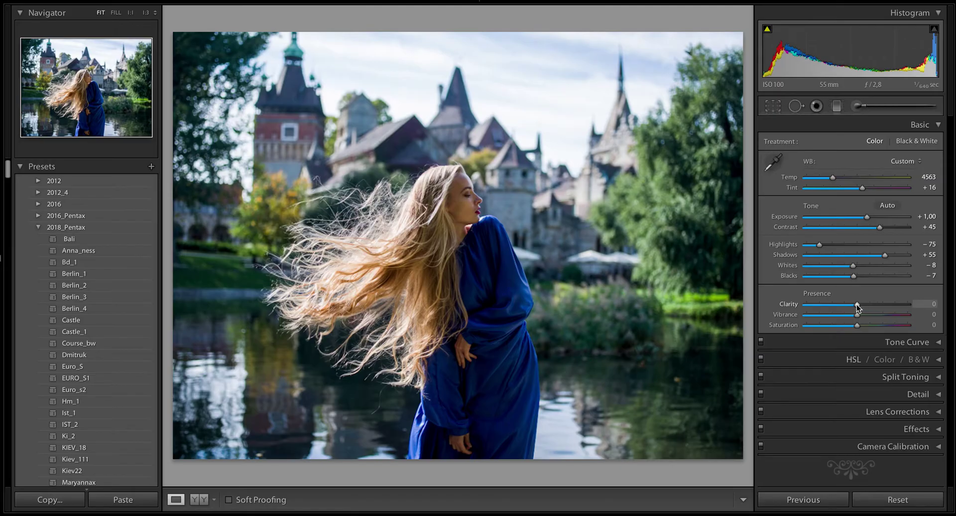
# Step: Set Clarity to +14, Vibrance to +53 and Saturation to −38
pyautogui.moveTo(858, 305); pyautogui.dragTo(862, 306)
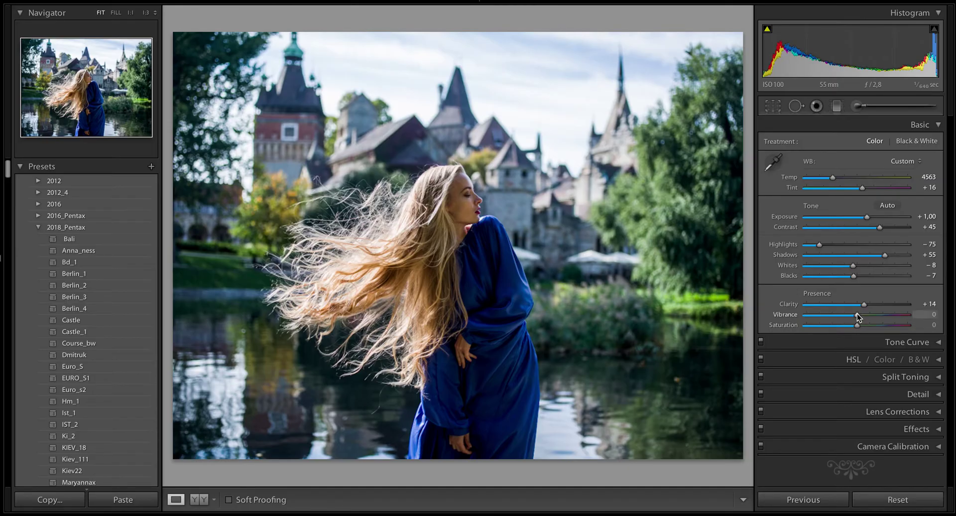
pyautogui.moveTo(857, 315); pyautogui.dragTo(883, 315)
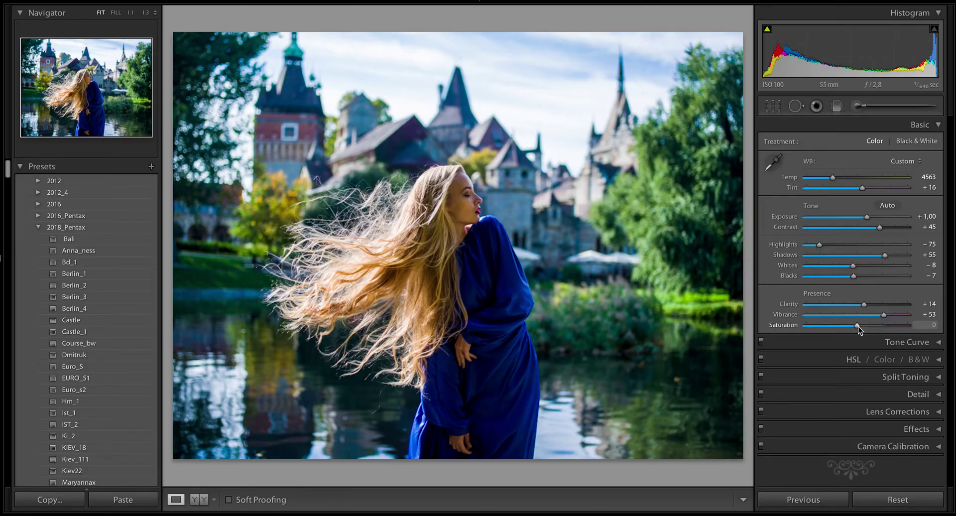
pyautogui.moveTo(857, 327); pyautogui.dragTo(844, 327)
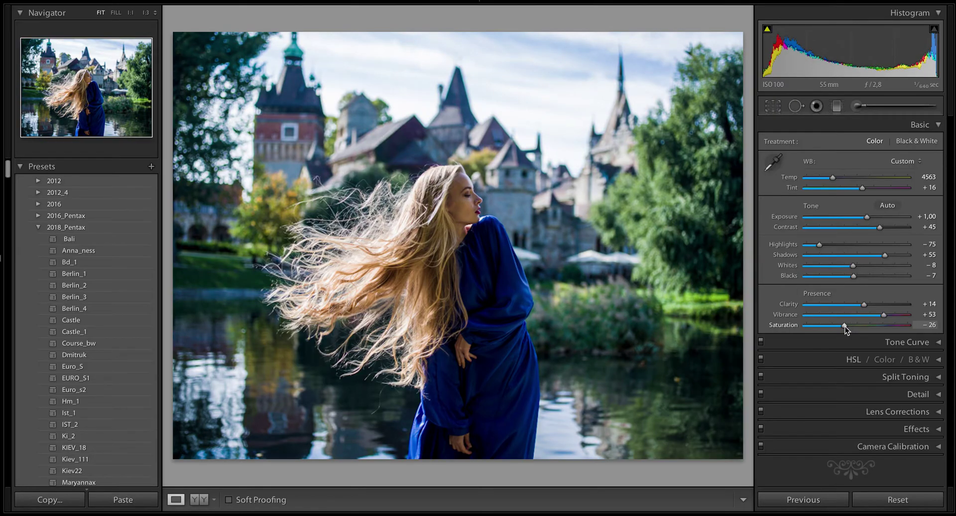
pyautogui.moveTo(844, 326); pyautogui.dragTo(840, 327)
pyautogui.moveTo(840, 330); pyautogui.dragTo(839, 331)
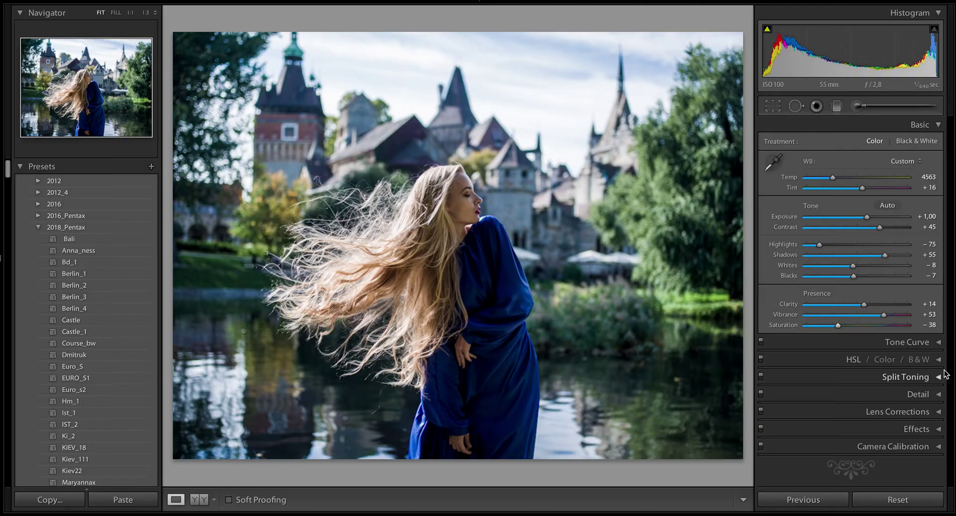
# Step: In the Tone Curve, lower the white point and lift the black point for faded tones
pyautogui.click(919, 342)
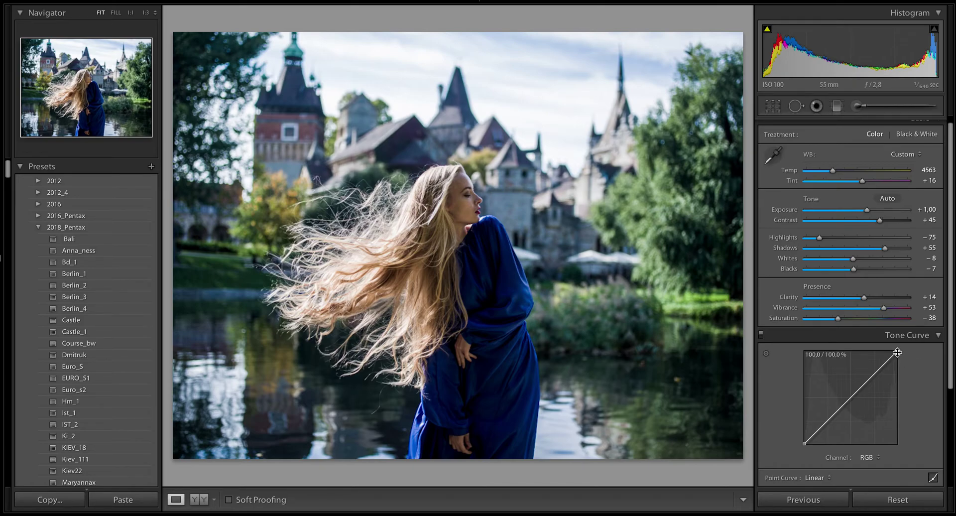
pyautogui.moveTo(898, 350); pyautogui.dragTo(898, 358)
pyautogui.moveTo(804, 443); pyautogui.dragTo(804, 433)
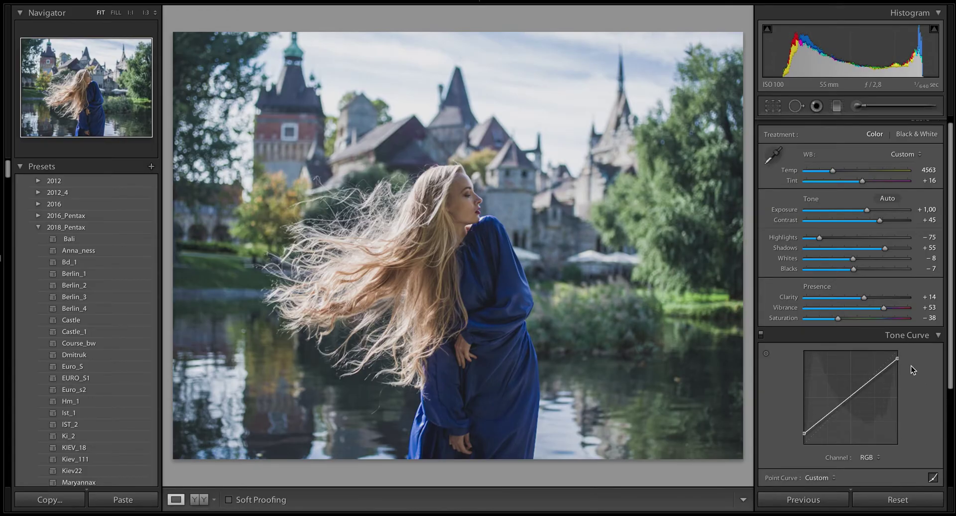
pyautogui.moveTo(897, 358); pyautogui.dragTo(896, 360)
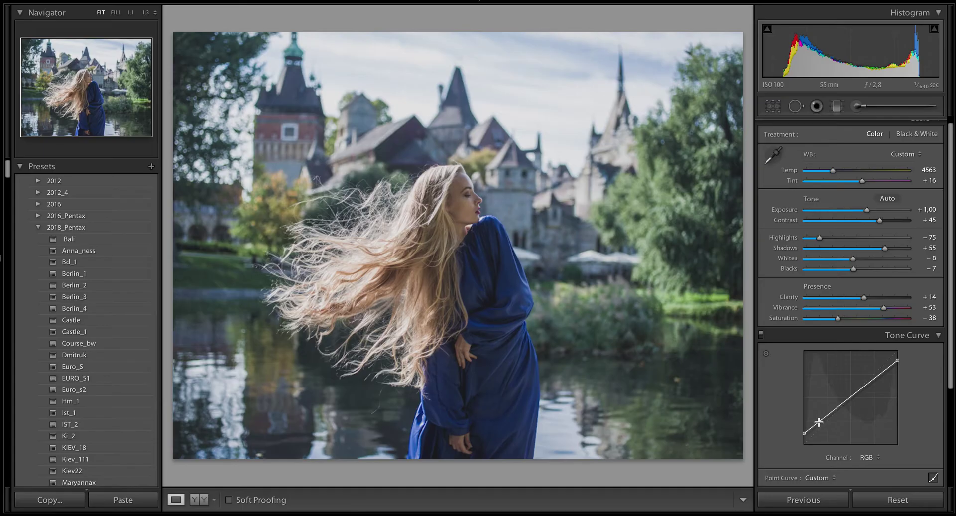
# Step: Add a lowered shadow point and a raised highlight point to form a soft S-curve
pyautogui.moveTo(819, 421); pyautogui.dragTo(821, 426)
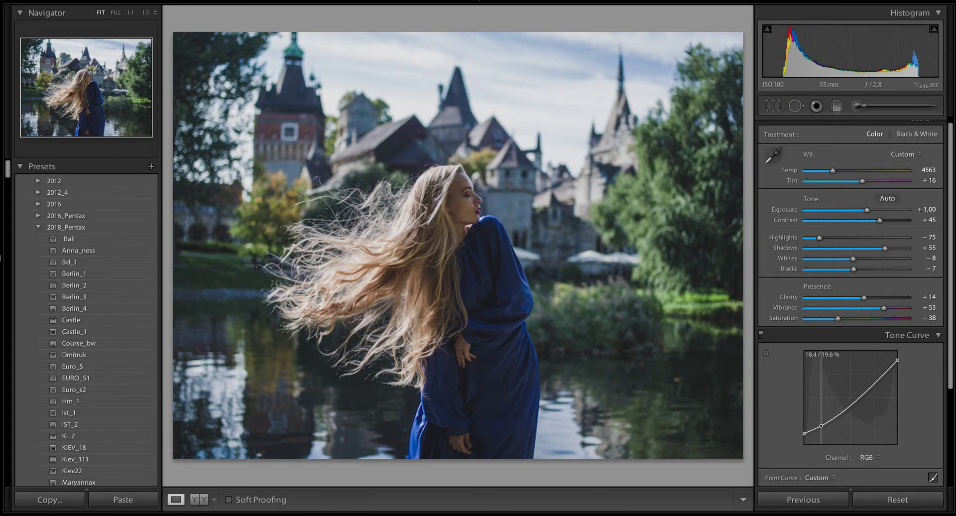
pyautogui.moveTo(876, 385); pyautogui.dragTo(877, 375)
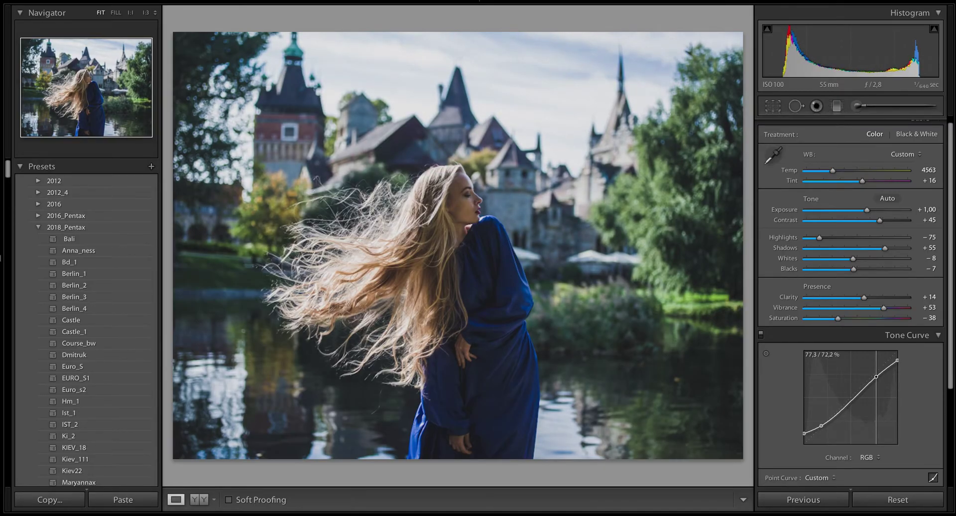
pyautogui.moveTo(821, 429); pyautogui.dragTo(822, 428)
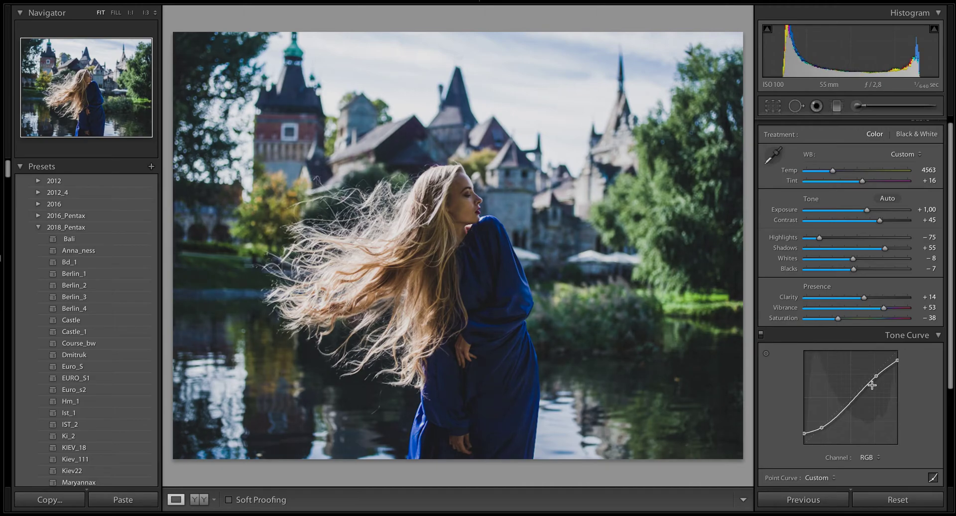
pyautogui.moveTo(877, 376); pyautogui.dragTo(877, 377)
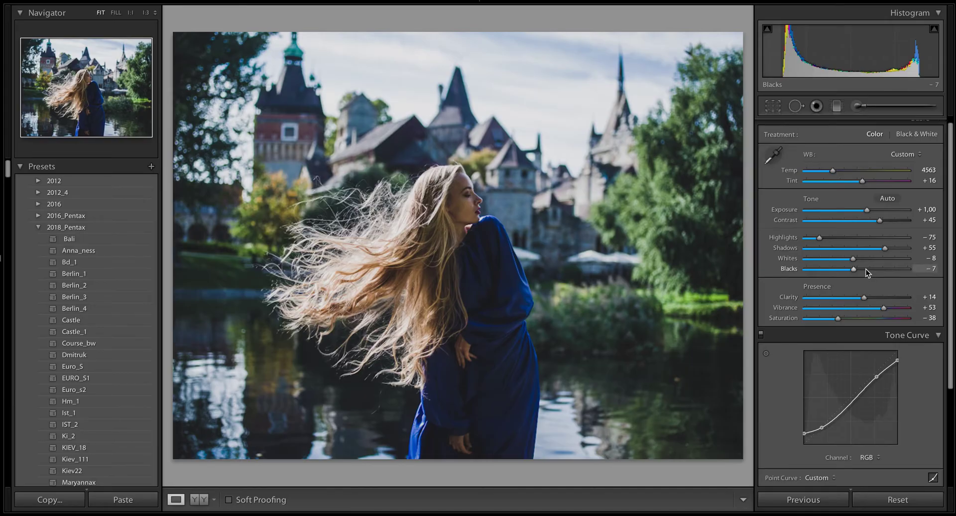
# Step: Raise Basic Shadows to +69, fine-tune the curve's shadow point, and expand HSL
pyautogui.moveTo(885, 247); pyautogui.dragTo(892, 249)
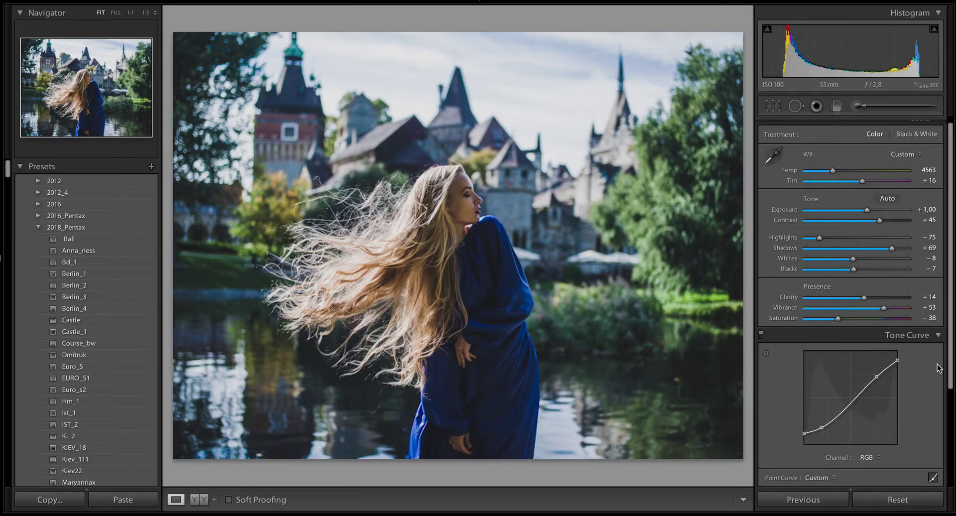
pyautogui.moveTo(823, 429); pyautogui.dragTo(821, 426)
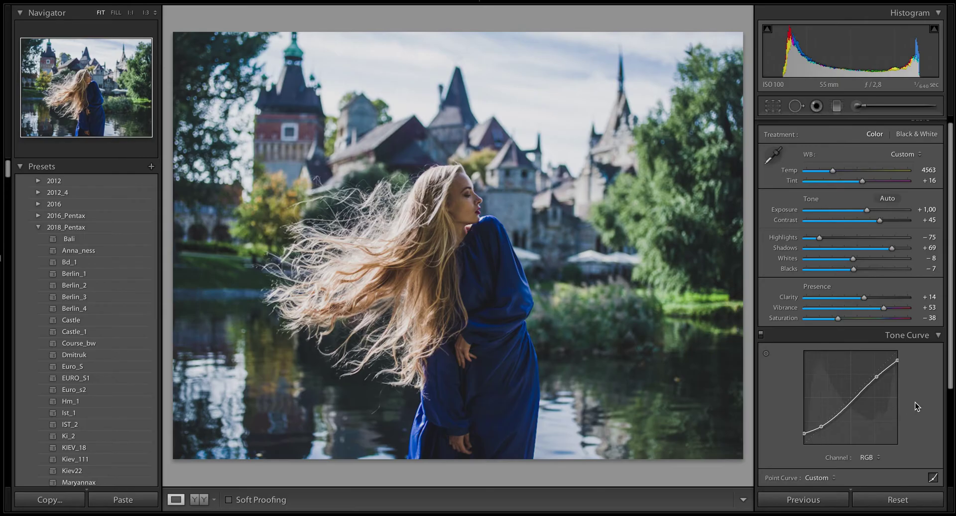
pyautogui.scroll(-3, 916, 403)
pyautogui.scroll(-2, 915, 402)
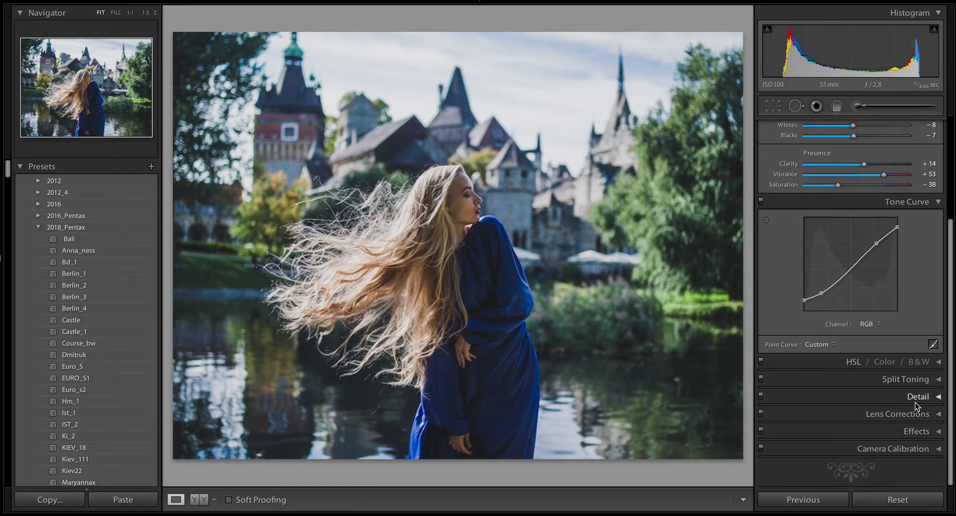
pyautogui.click(940, 365)
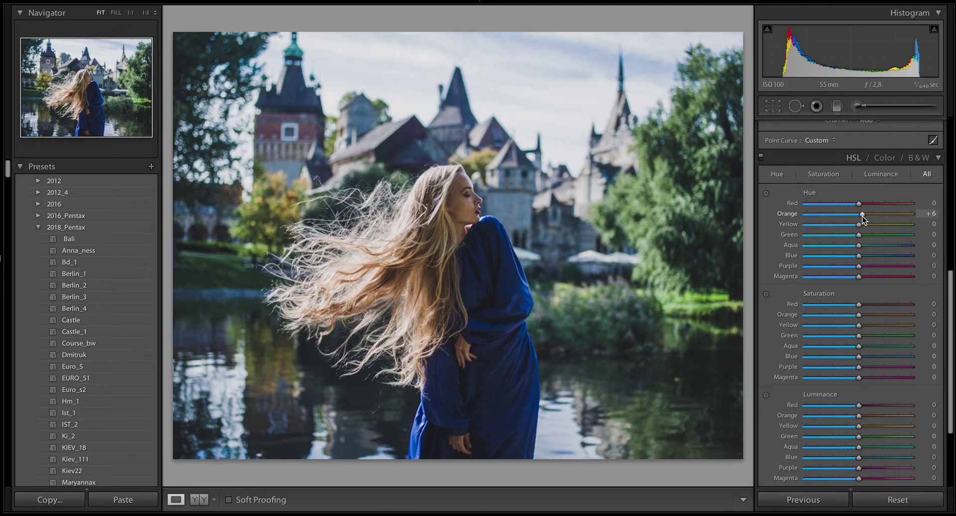
# Step: Shift the HSL hues: Orange to +10, Aqua to +43 and Magenta to +30
pyautogui.moveTo(863, 219); pyautogui.dragTo(867, 220)
pyautogui.click(875, 246)
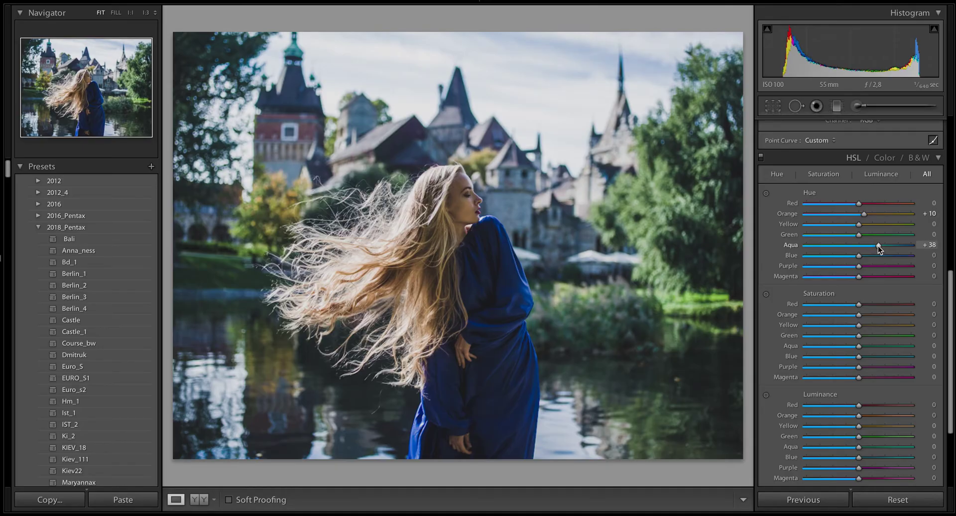
pyautogui.moveTo(876, 247); pyautogui.dragTo(888, 266)
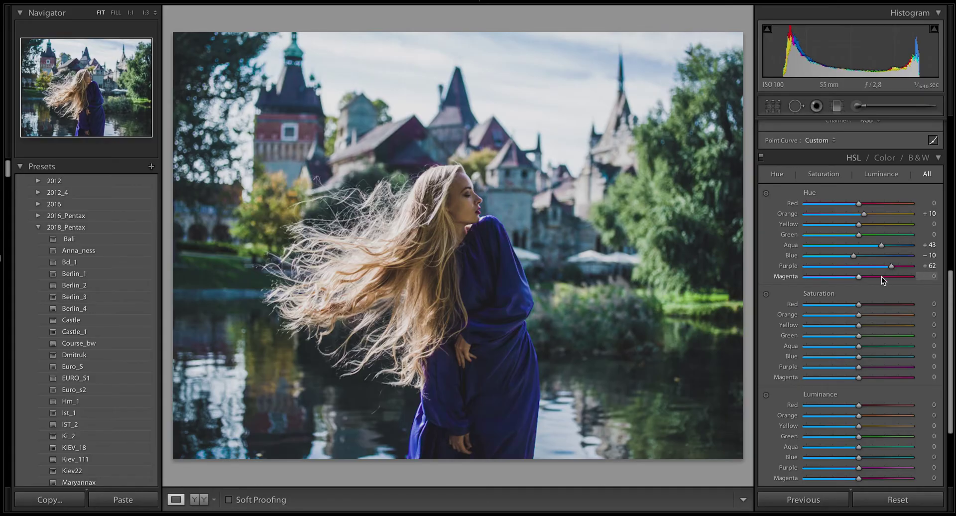
pyautogui.click(876, 277)
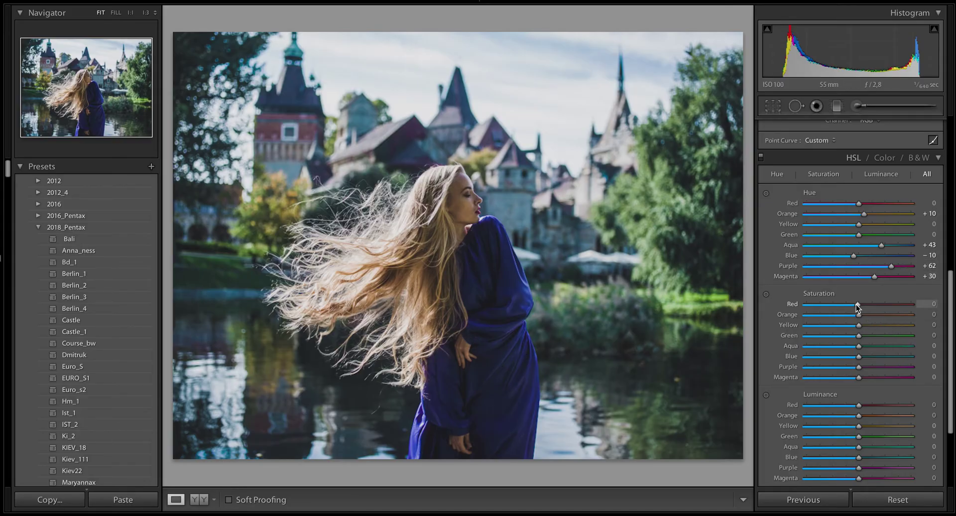
# Step: Desaturate Reds slightly, Orange −52, Yellow −58, Green −26, Aqua −67 and Blue −33
pyautogui.moveTo(856, 304); pyautogui.dragTo(853, 305)
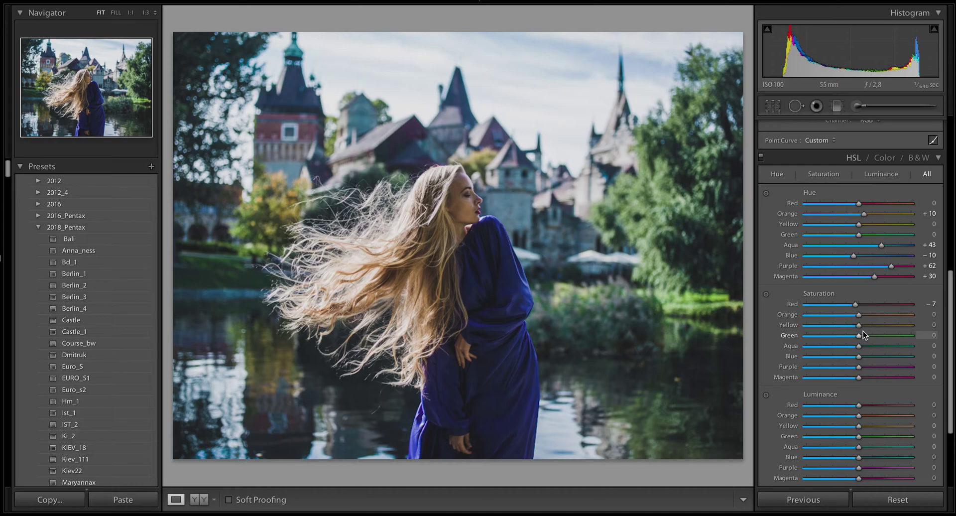
pyautogui.moveTo(858, 315); pyautogui.dragTo(829, 327)
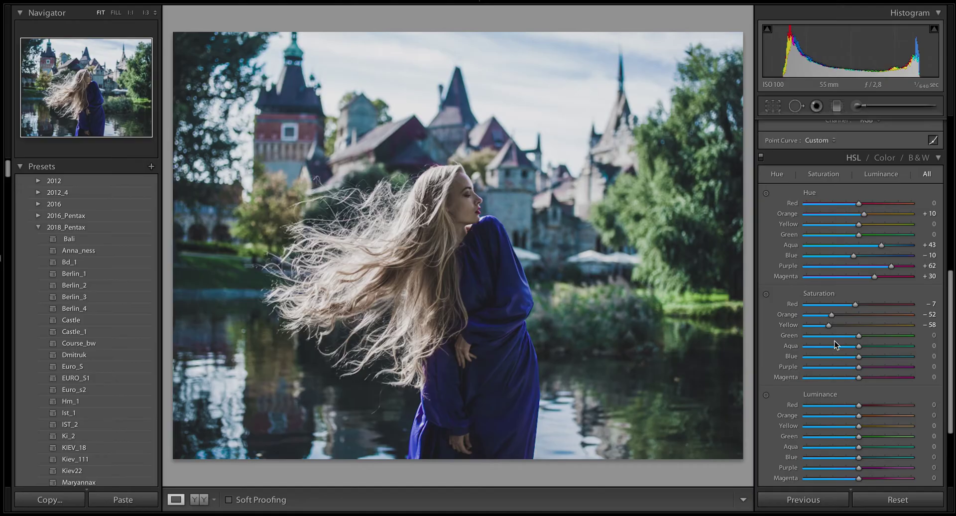
pyautogui.moveTo(859, 336); pyautogui.dragTo(845, 336)
pyautogui.moveTo(857, 344); pyautogui.dragTo(820, 342)
pyautogui.click(825, 346)
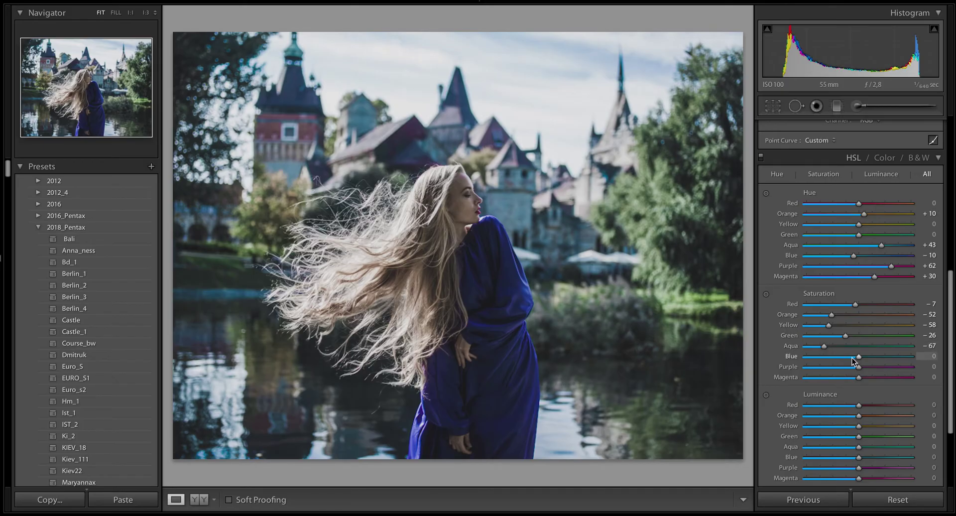
pyautogui.moveTo(859, 357); pyautogui.dragTo(842, 357)
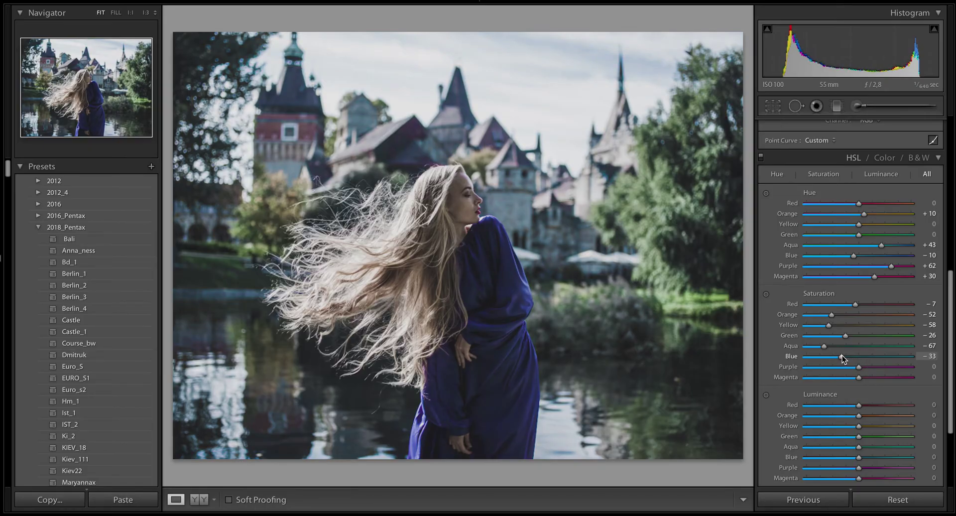
# Step: Set HSL luminance Red −5, Orange +11, Green −37 and Blue +43
pyautogui.scroll(-3, 881, 385)
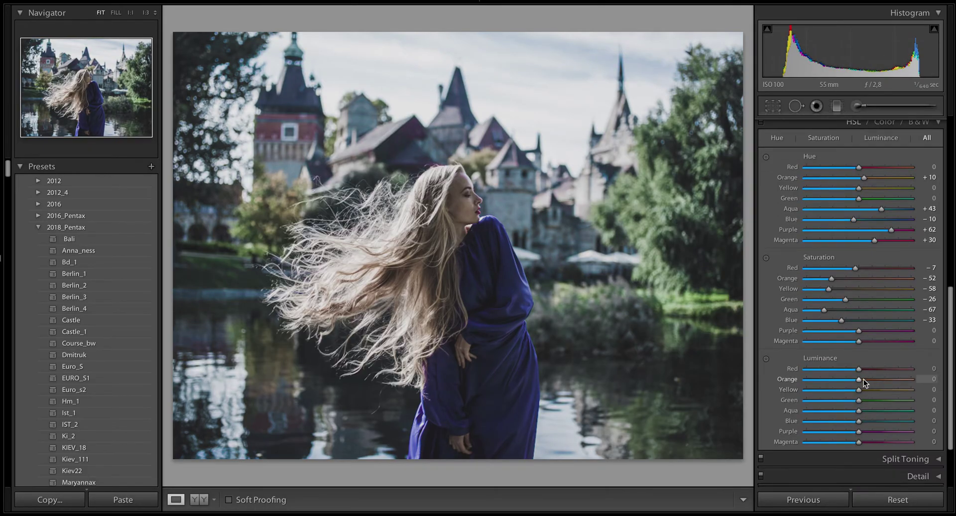
pyautogui.moveTo(859, 369); pyautogui.dragTo(856, 368)
pyautogui.moveTo(860, 380); pyautogui.dragTo(864, 380)
pyautogui.moveTo(842, 402); pyautogui.dragTo(839, 404)
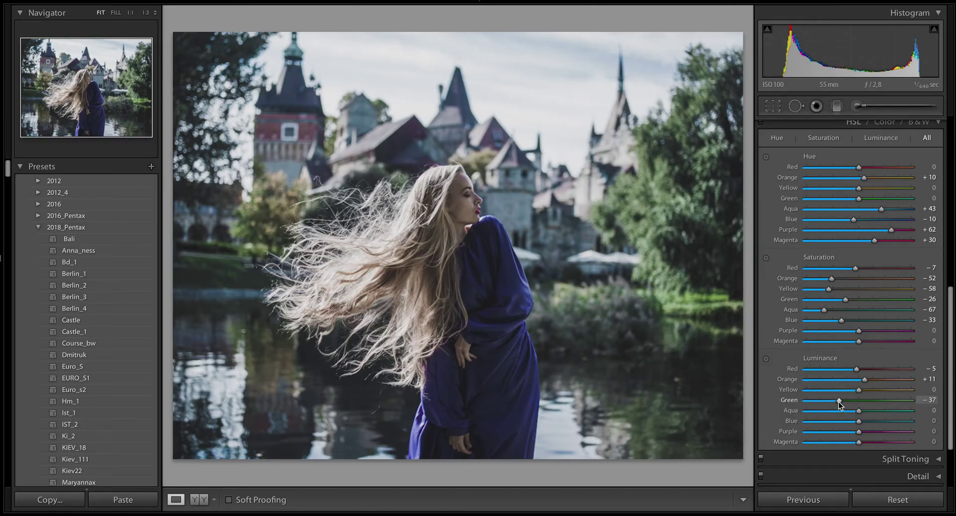
pyautogui.moveTo(890, 424); pyautogui.dragTo(880, 421)
# Step: Brighten Aqua luminance to +16, Purple to +77 and Magenta to +20, then expand Split Toning
pyautogui.click(867, 411)
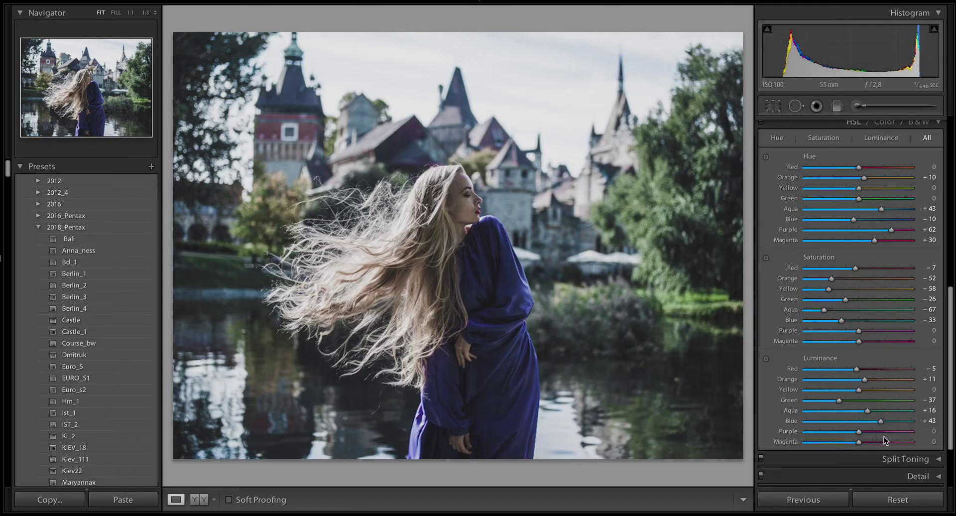
pyautogui.click(898, 431)
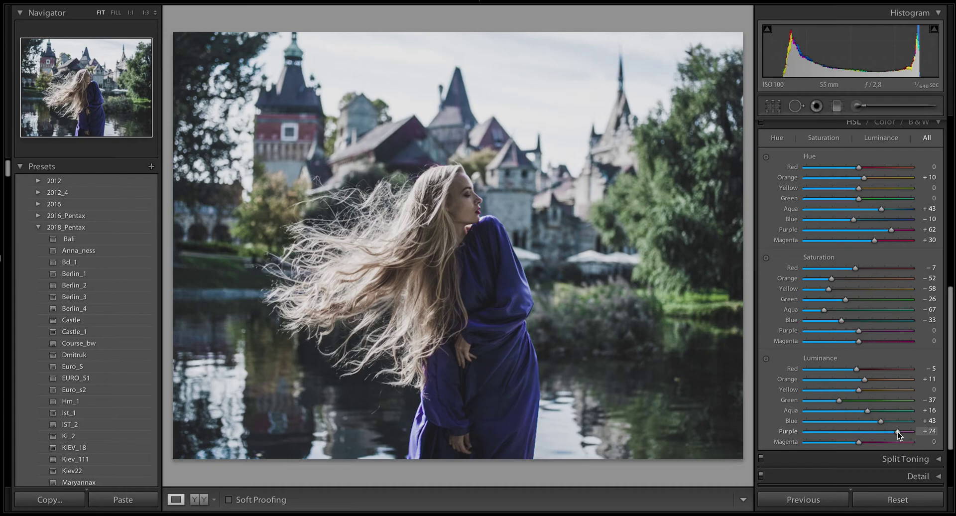
pyautogui.moveTo(898, 431); pyautogui.dragTo(869, 442)
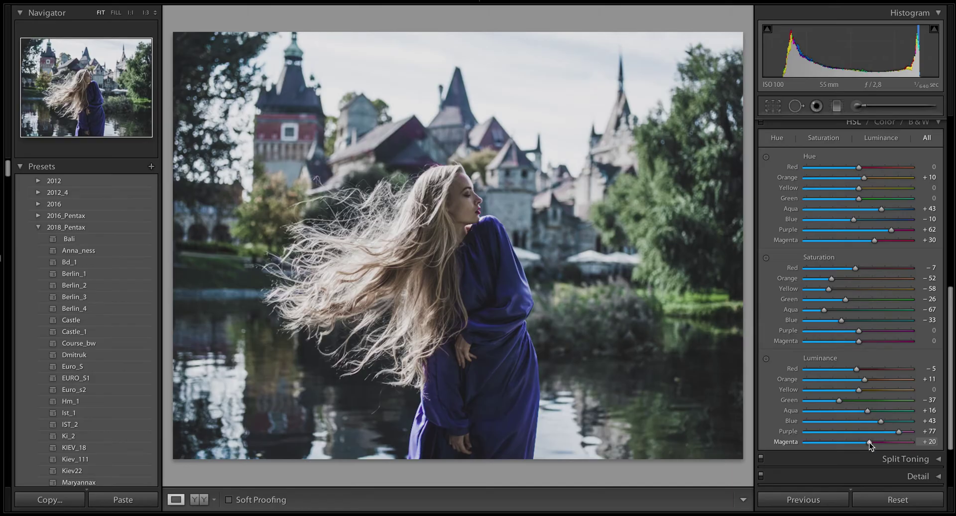
pyautogui.scroll(-3, 921, 418)
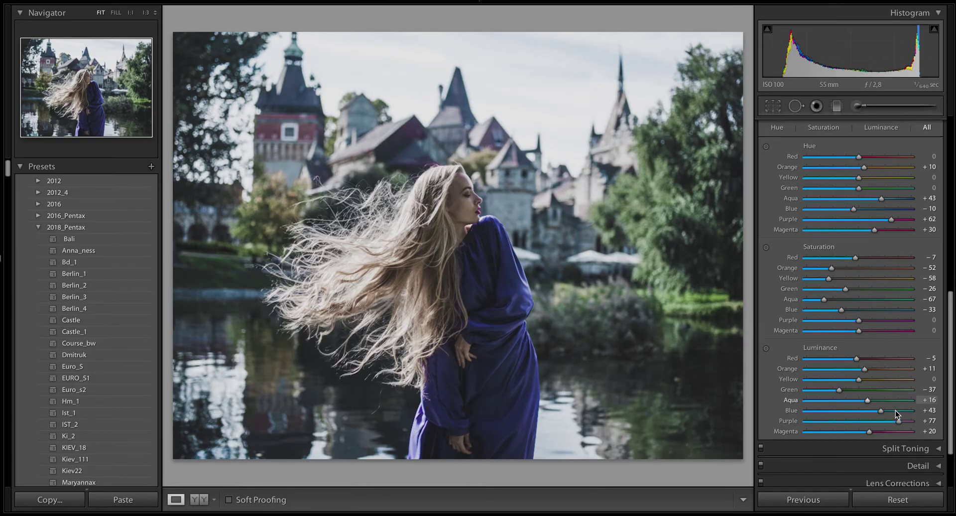
pyautogui.click(939, 393)
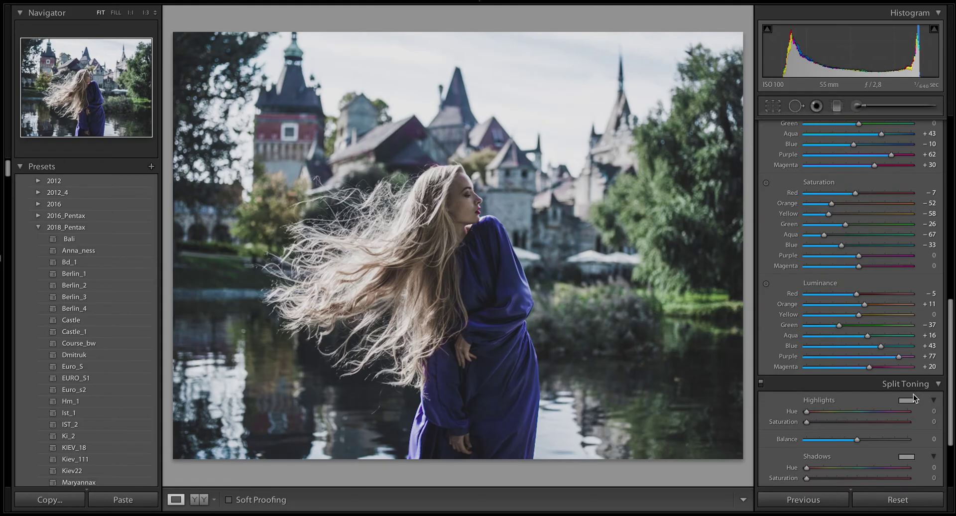
# Step: Set Split Toning Highlights Hue 68, Saturation 41, Shadows Saturation 17 and Balance −31
pyautogui.moveTo(807, 412); pyautogui.dragTo(848, 422)
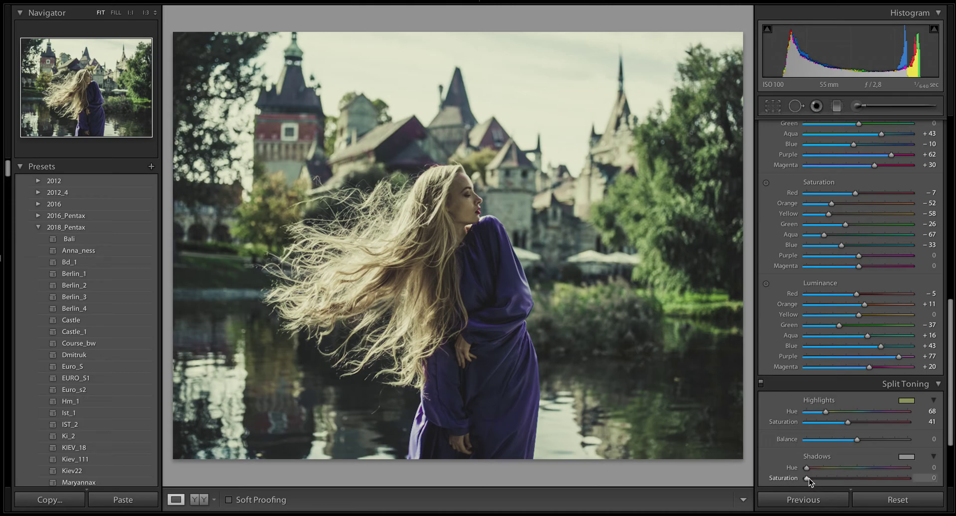
pyautogui.moveTo(808, 478); pyautogui.dragTo(825, 478)
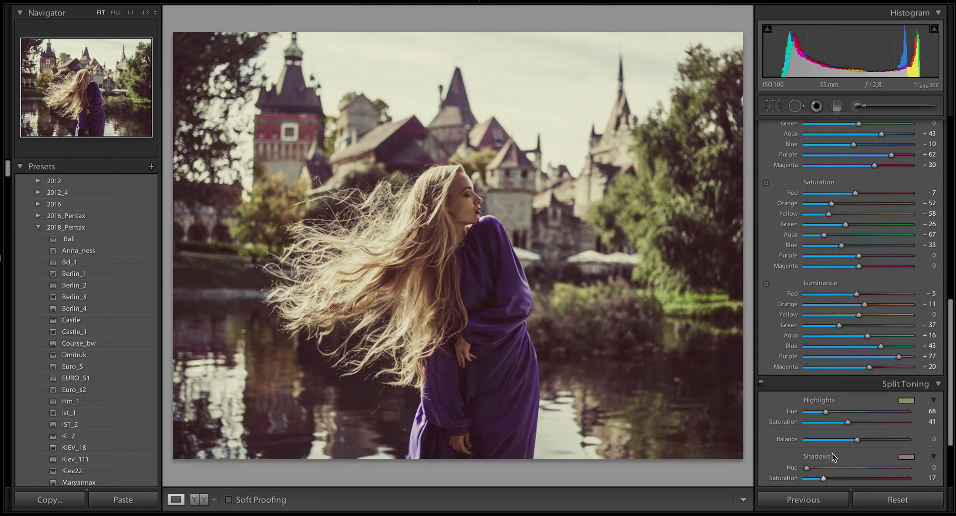
pyautogui.moveTo(856, 439); pyautogui.dragTo(841, 441)
pyautogui.scroll(-4, 889, 381)
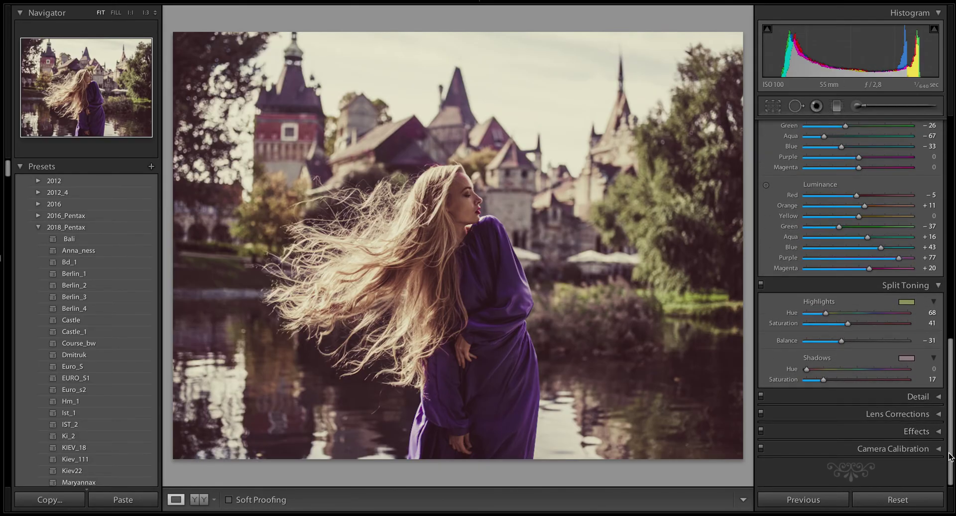
# Step: Set calibration Shadows Tint −67, Red Hue +100, Green Hue +59/Sat +40, Blue Hue −85/Sat +50
pyautogui.click(939, 450)
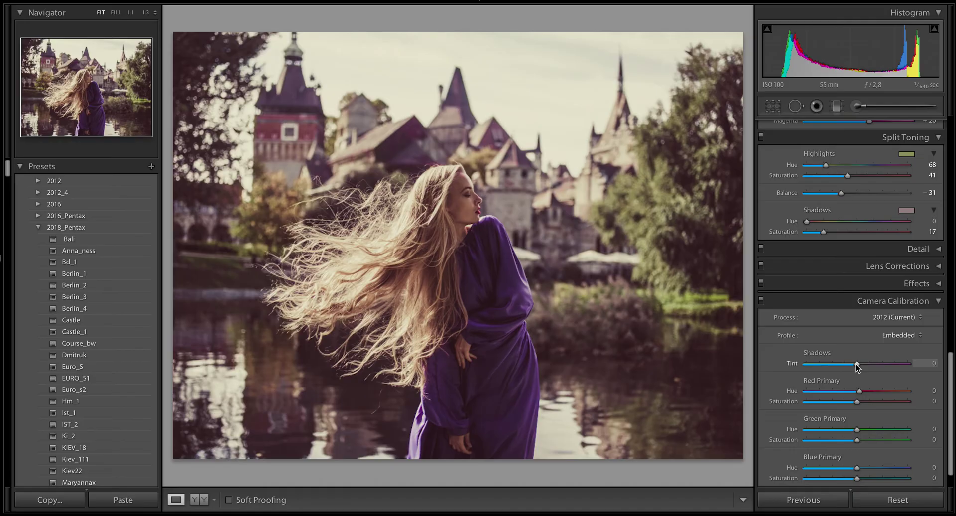
pyautogui.moveTo(857, 365); pyautogui.dragTo(818, 368)
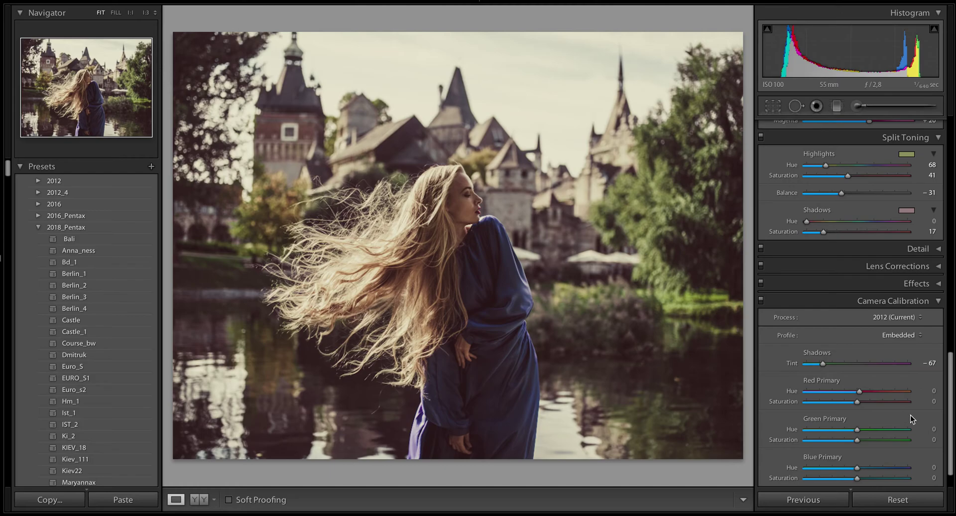
pyautogui.moveTo(910, 392); pyautogui.dragTo(923, 395)
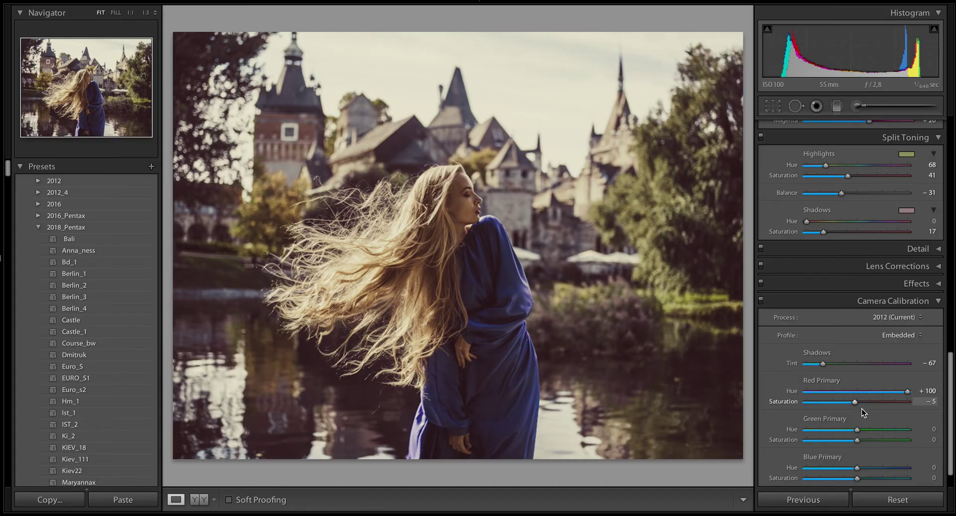
pyautogui.click(895, 430)
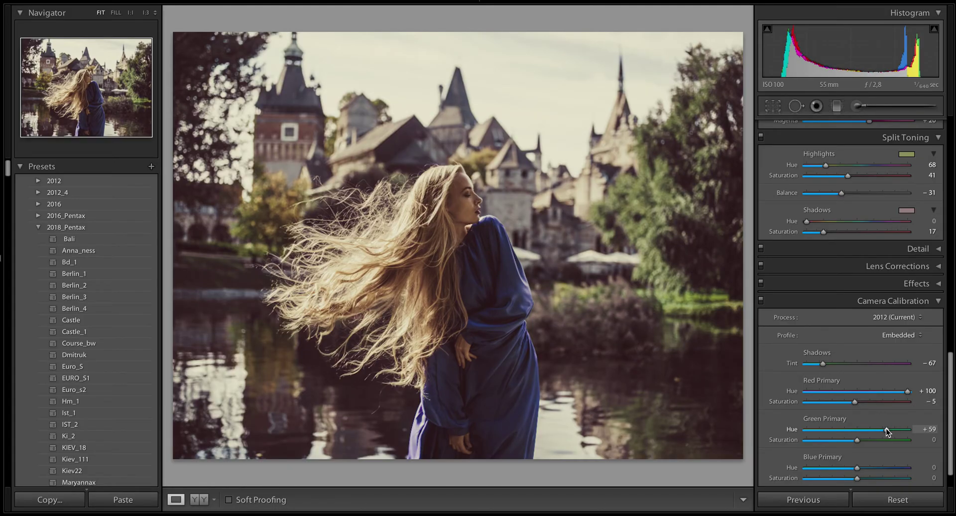
pyautogui.click(877, 440)
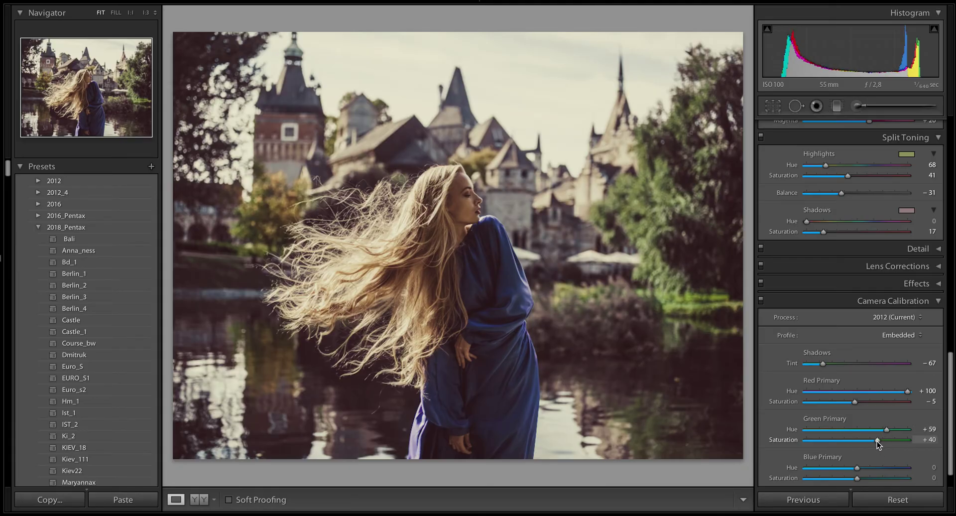
pyautogui.click(809, 469)
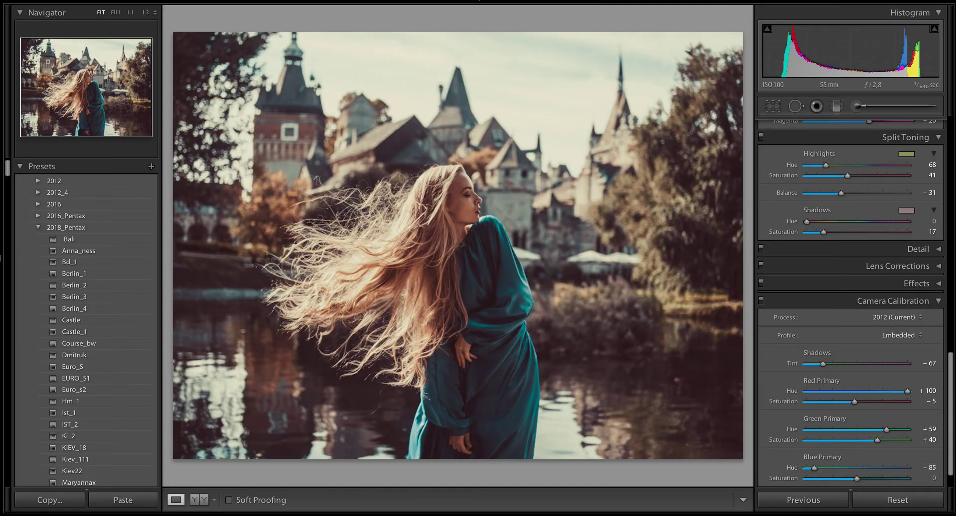
pyautogui.click(887, 478)
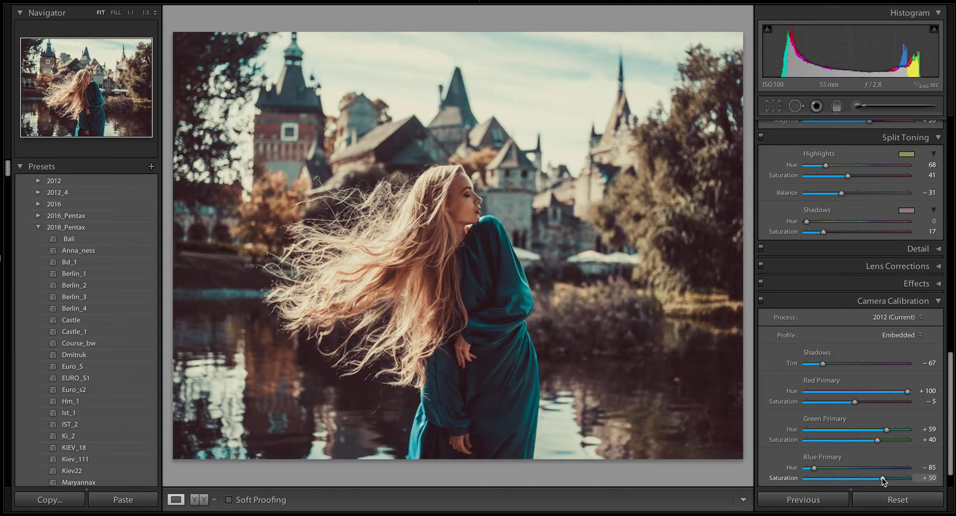
pyautogui.scroll(15, 901, 429)
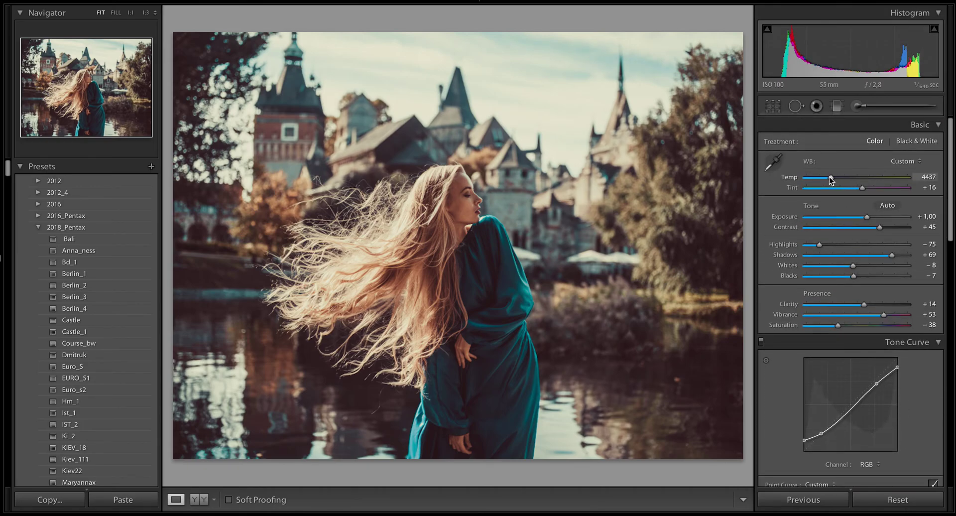
# Step: Cool the white balance Temp to 4094 and start an Adjustment Brush
pyautogui.moveTo(830, 177); pyautogui.dragTo(828, 178)
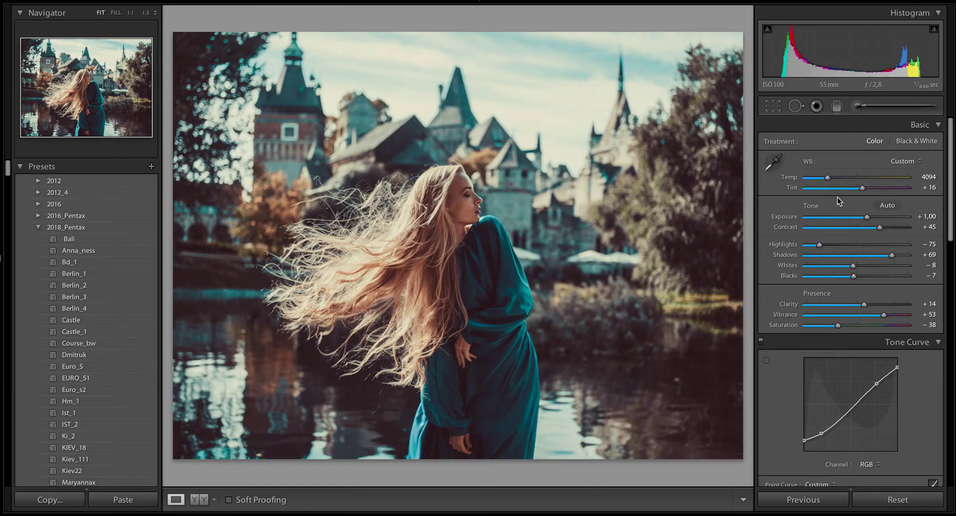
pyautogui.click(860, 106)
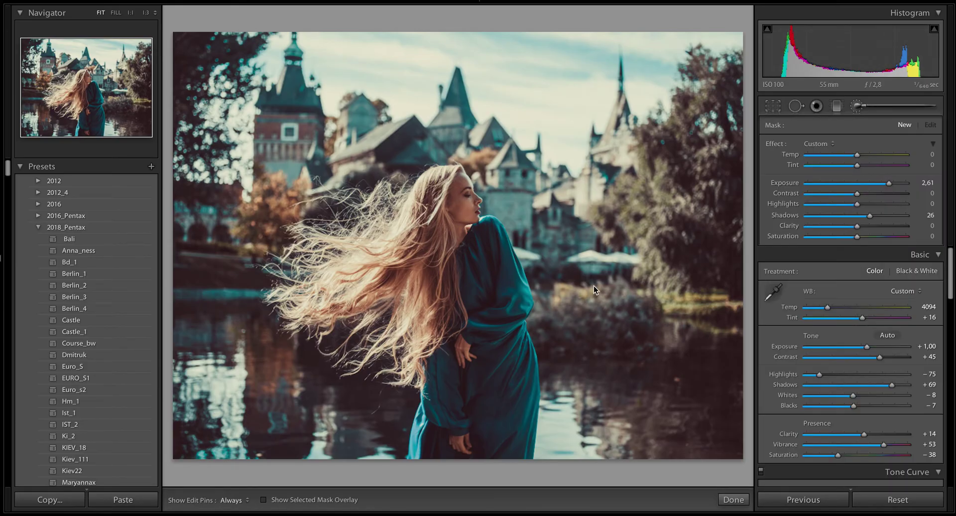
# Step: Start painting the brightening brush and zoom in to 1:3 on the woman's face
pyautogui.click(718, 274)
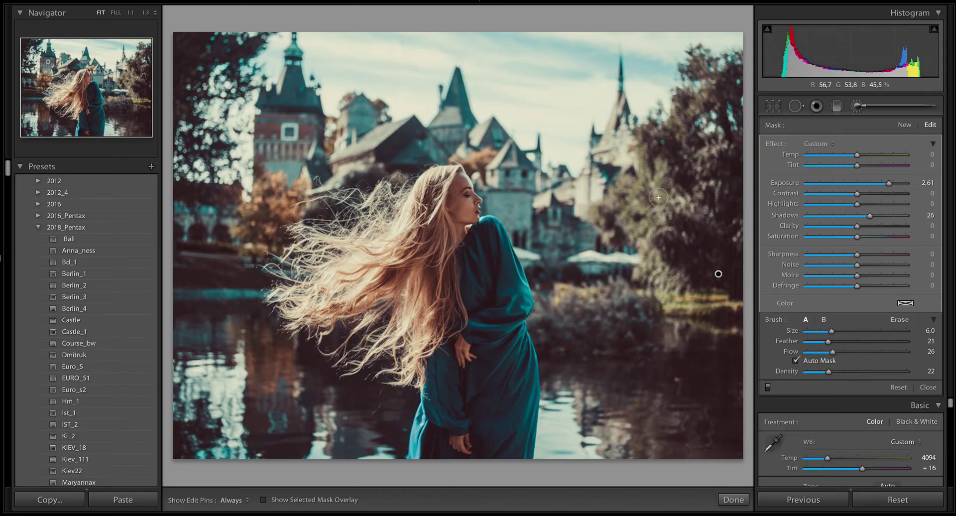
pyautogui.press('z')
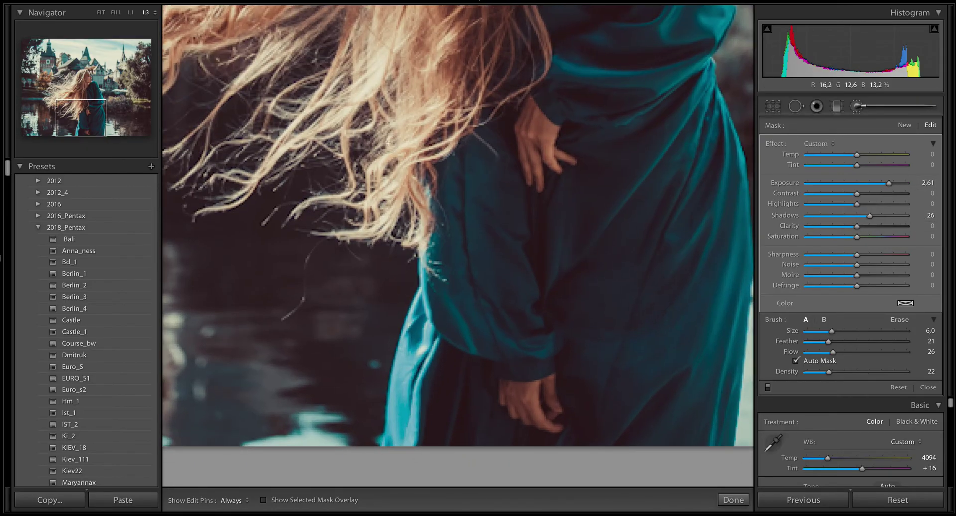
pyautogui.click(85, 78)
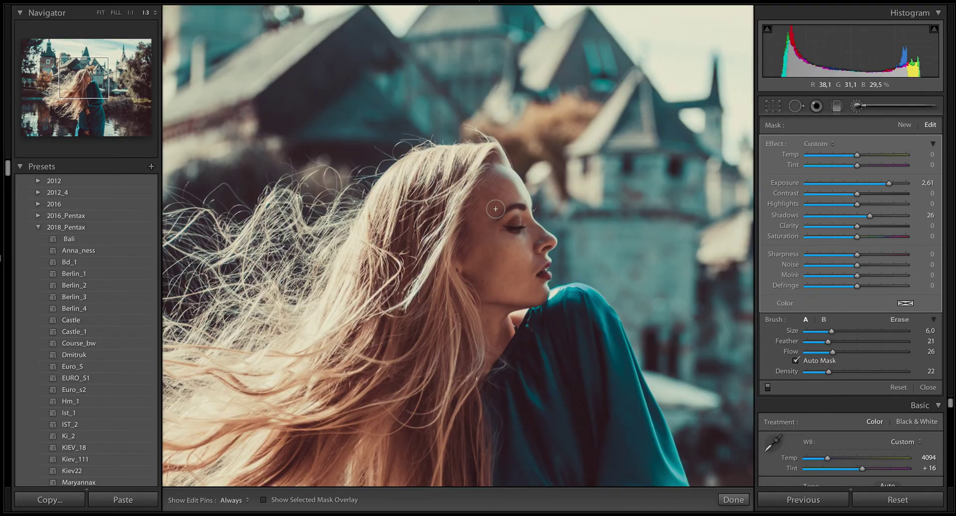
pyautogui.scroll(8, 493, 201)
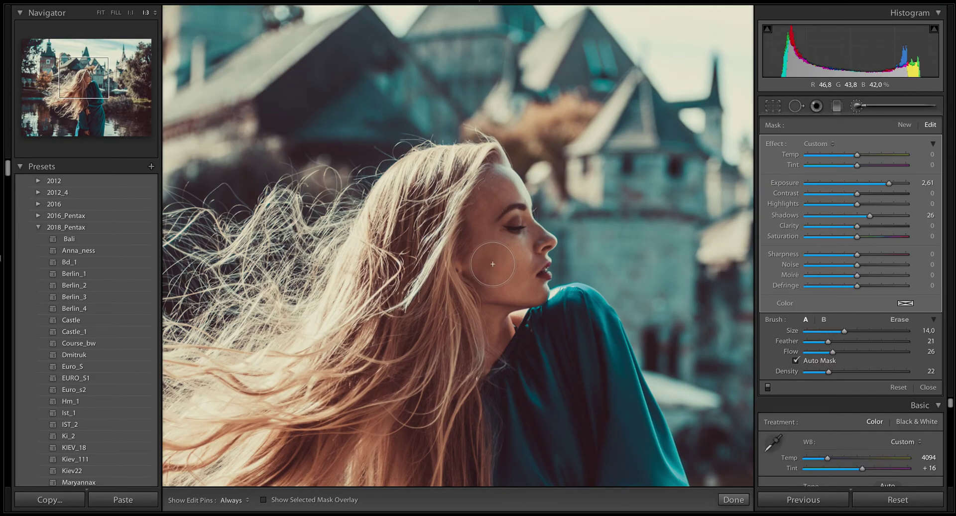
pyautogui.scroll(-4, 482, 254)
pyautogui.scroll(-2, 490, 189)
pyautogui.scroll(-2, 526, 237)
# Step: Brush across her face and hands with a slightly larger brush, then zoom back to Fit
pyautogui.moveTo(498, 199); pyautogui.dragTo(518, 239)
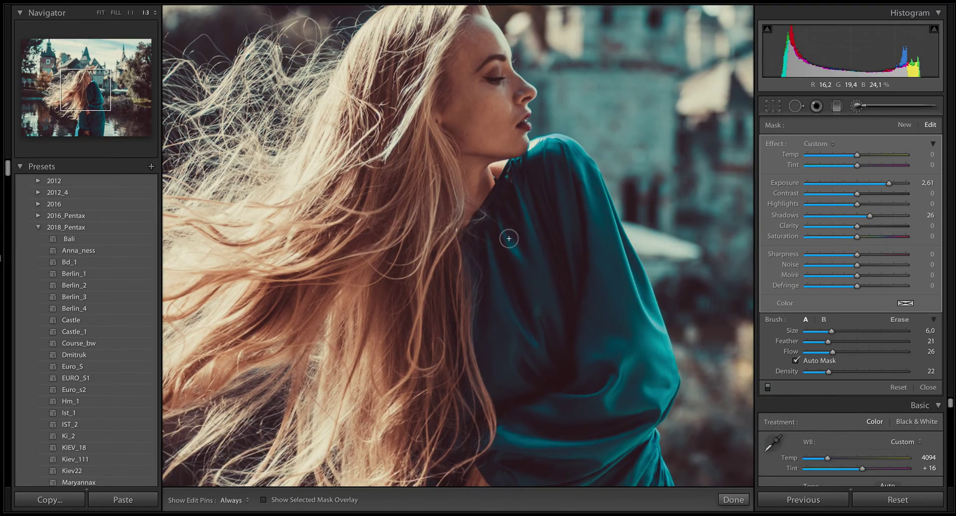
pyautogui.press(']')
pyautogui.moveTo(558, 374); pyautogui.dragTo(564, 185)
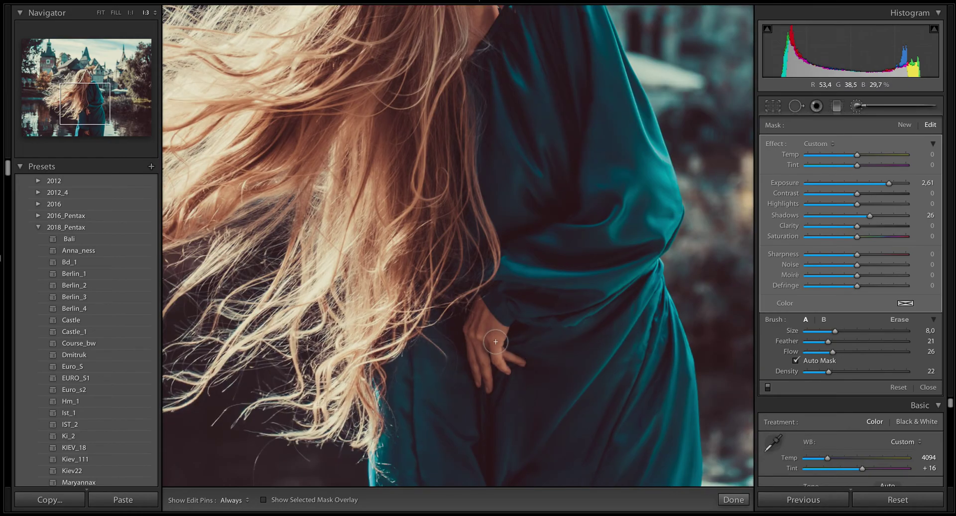
pyautogui.moveTo(537, 384); pyautogui.dragTo(559, 301)
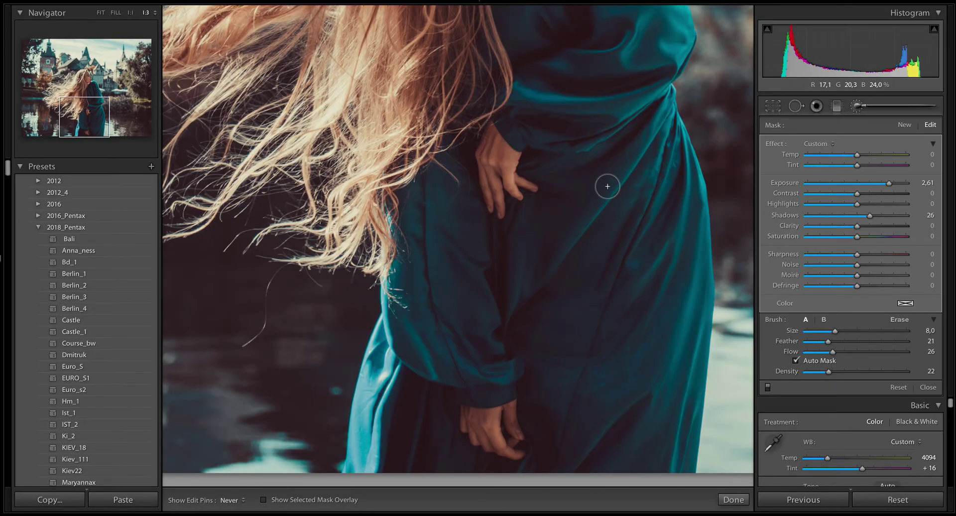
pyautogui.press('z')
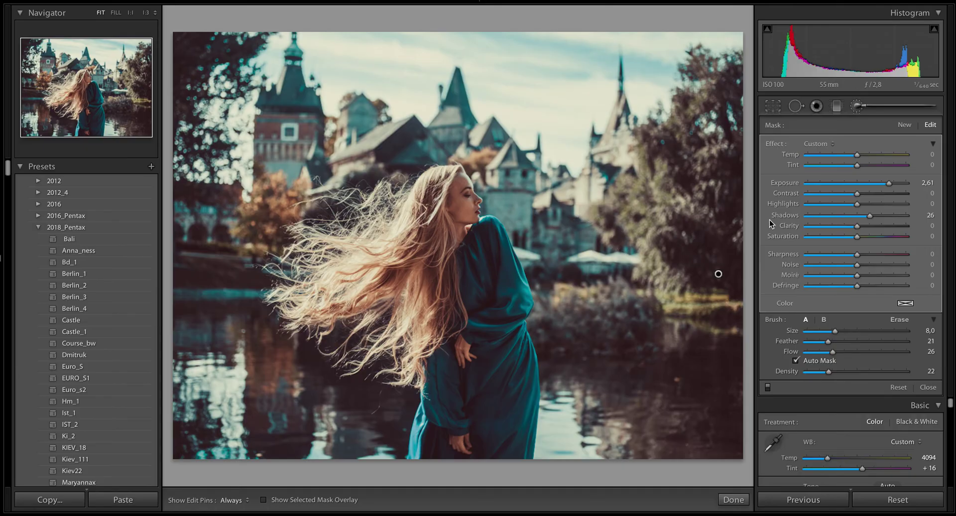
pyautogui.click(904, 125)
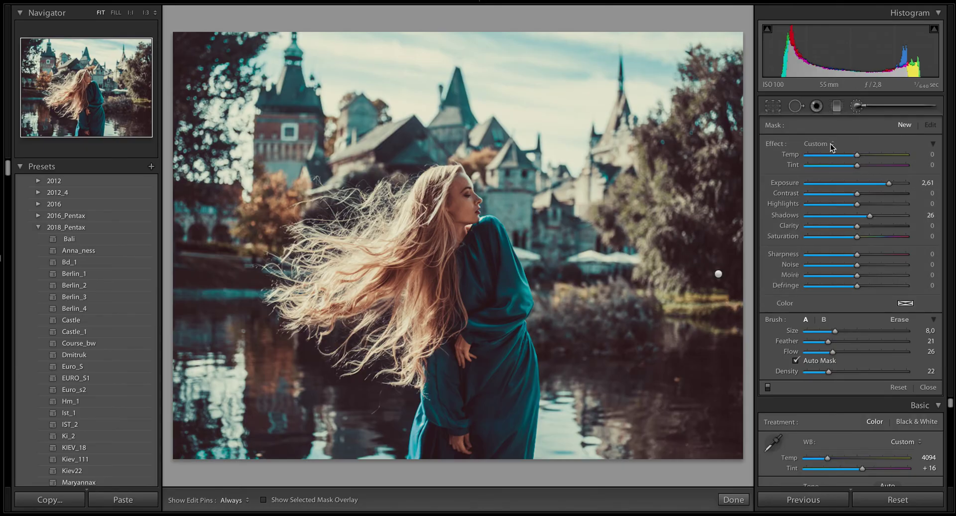
# Step: Start a new mask with Exposure reset to 0, Temp 75, Flow 66 and Density 65
pyautogui.click(723, 245)
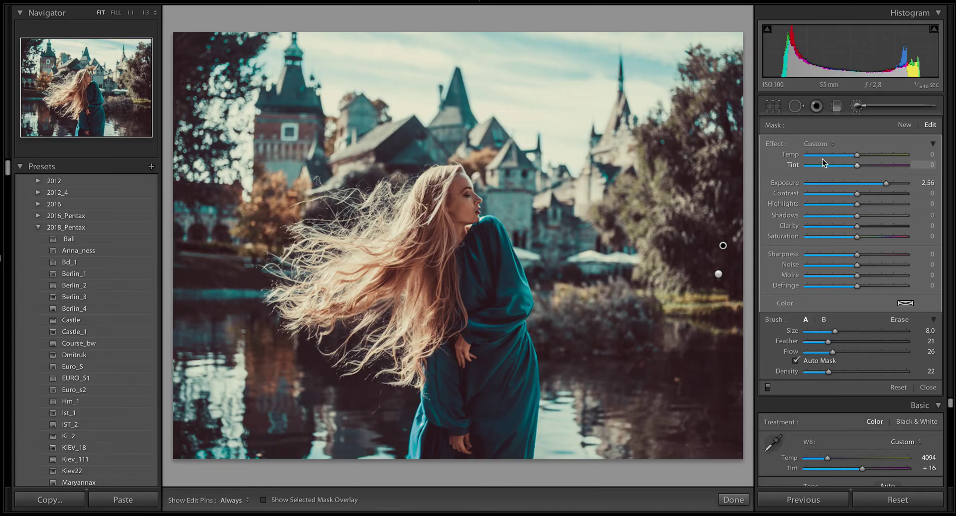
pyautogui.doubleClick(885, 184)
pyautogui.moveTo(857, 155); pyautogui.dragTo(892, 156)
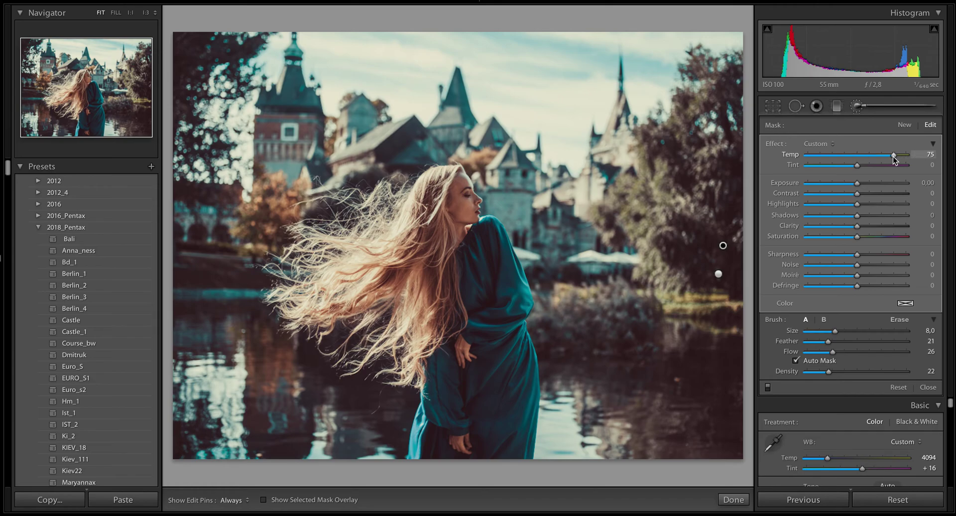
pyautogui.press('z')
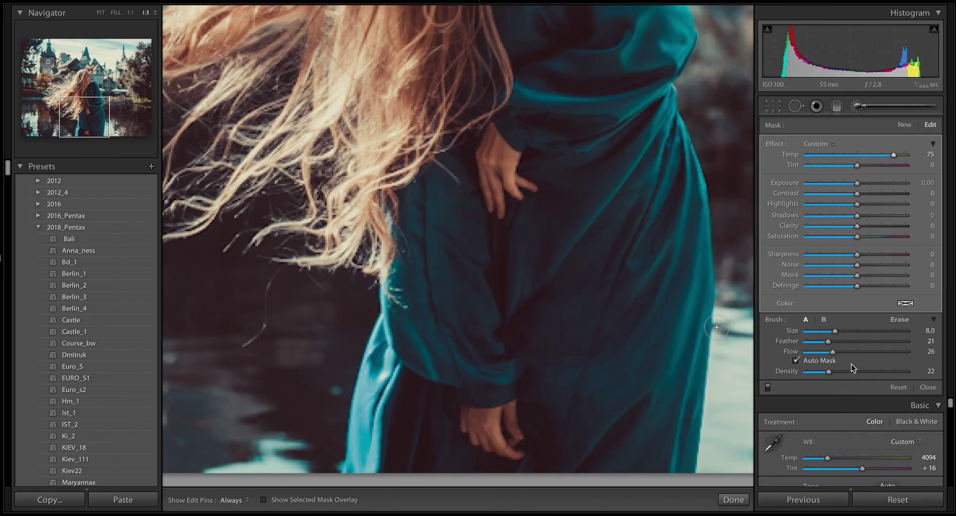
pyautogui.click(871, 352)
pyautogui.click(872, 371)
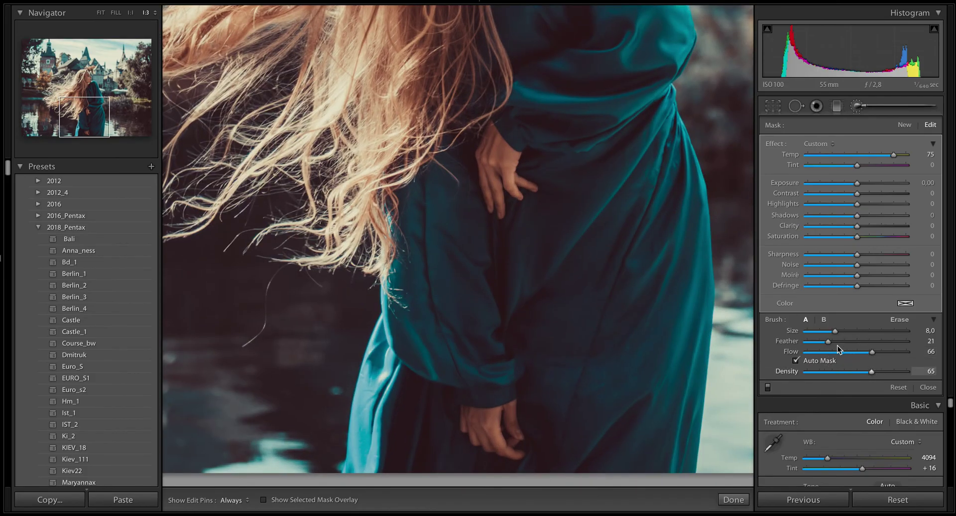
# Step: Try a warm stroke on the face, undo it, and lower Flow to 48 and Density to 44
pyautogui.scroll(10, 604, 454)
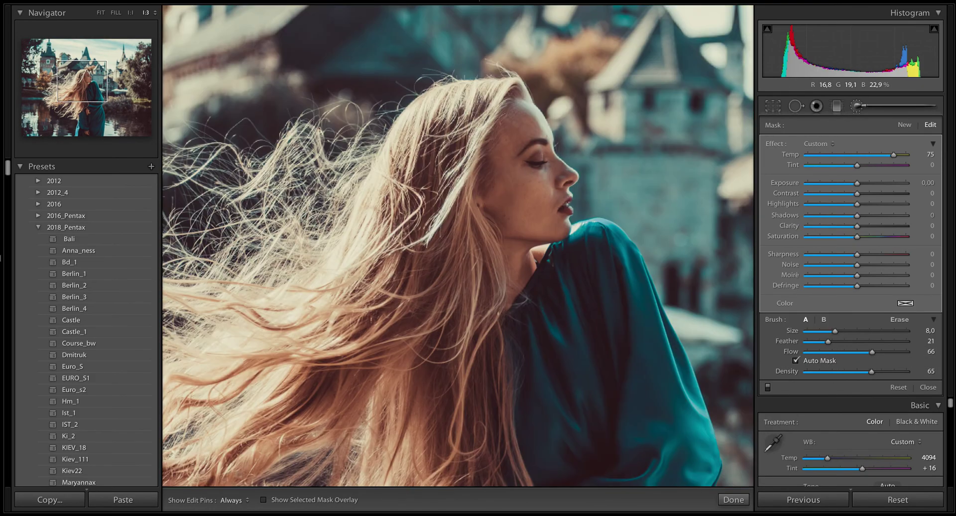
pyautogui.scroll(1, 589, 451)
pyautogui.press('h')
pyautogui.press(']')
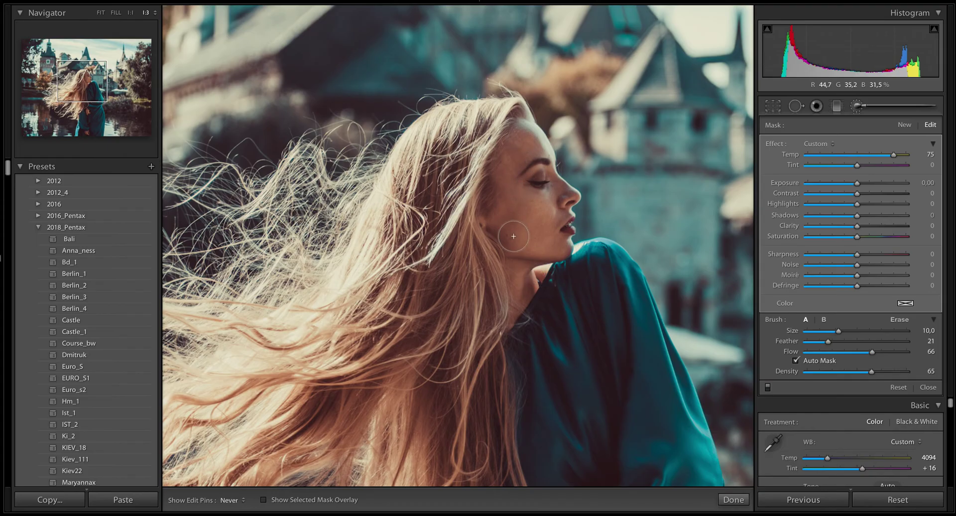
pyautogui.moveTo(514, 236); pyautogui.dragTo(512, 150)
pyautogui.hotkey('ctrl', 'z')
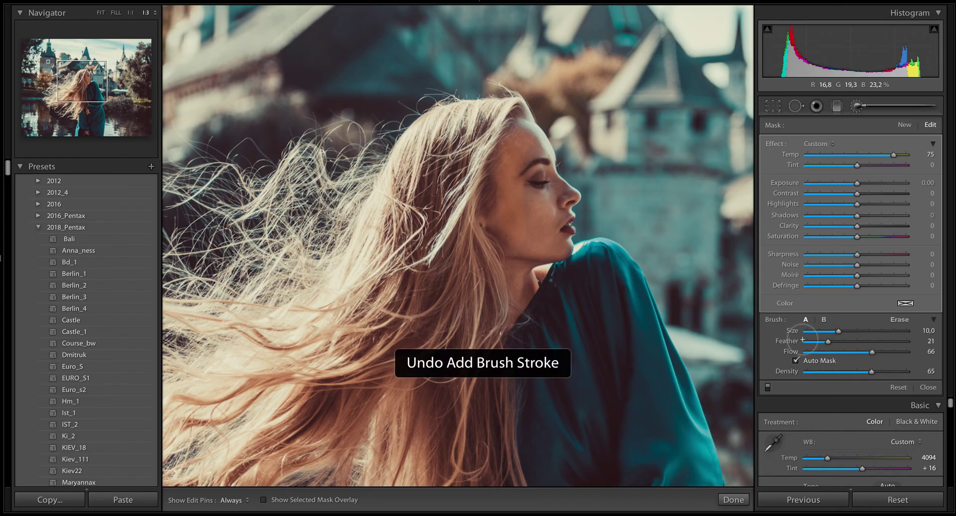
pyautogui.moveTo(872, 351); pyautogui.dragTo(855, 351)
pyautogui.press(']')
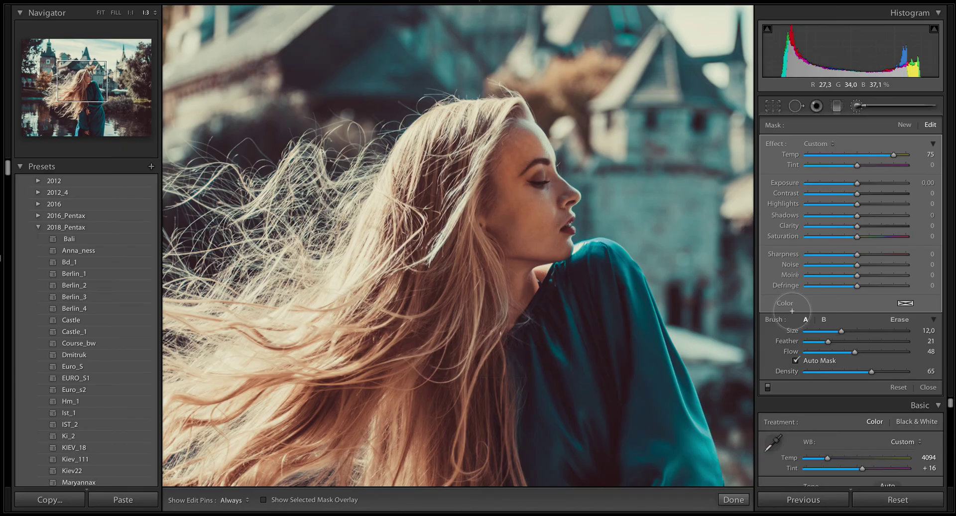
pyautogui.write('44')
pyautogui.press('Return')
# Step: Paint the warm effect over the face with a brush of size 4 to 6
pyautogui.press('[')
pyautogui.press('[')
pyautogui.press('[')
pyautogui.press('[')
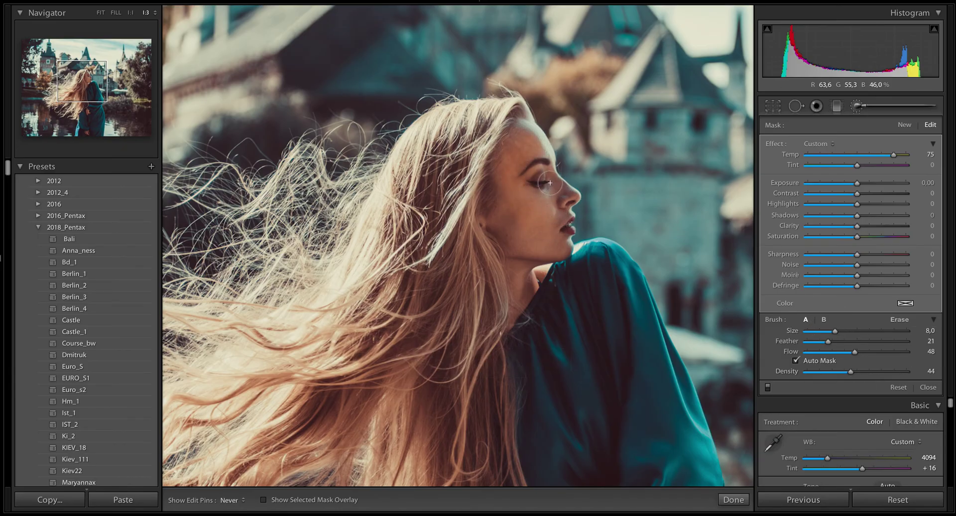
pyautogui.press('[')
pyautogui.press('h')
pyautogui.press(']')
pyautogui.press(']')
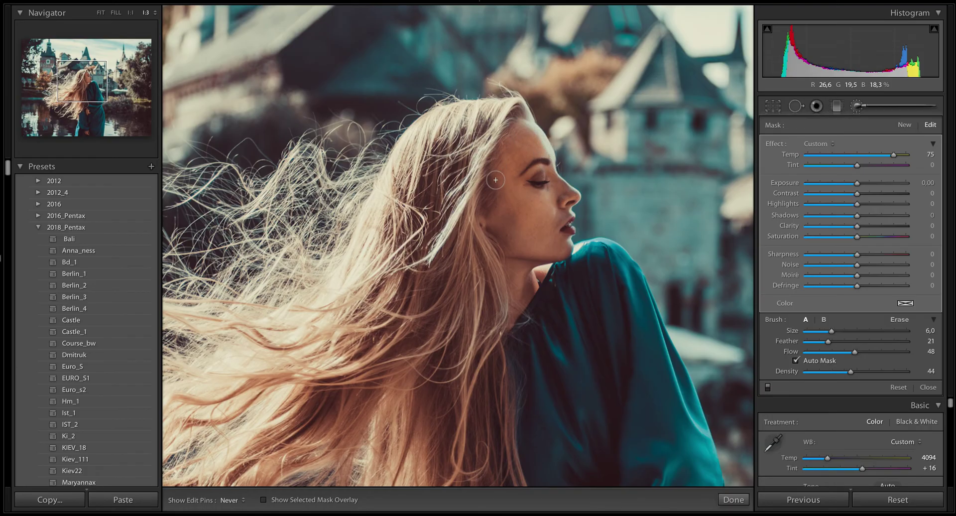
pyautogui.press('h')
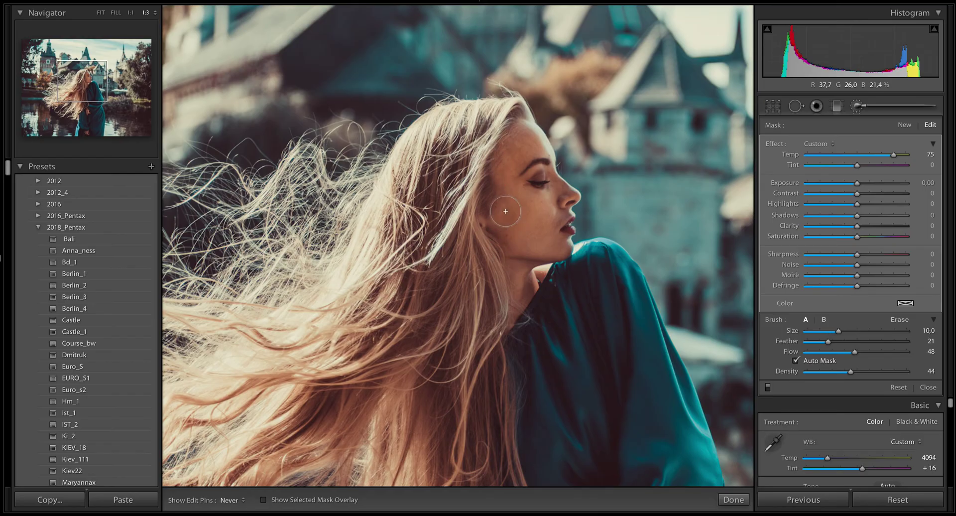
pyautogui.press(']')
pyautogui.press('[')
pyautogui.press('[')
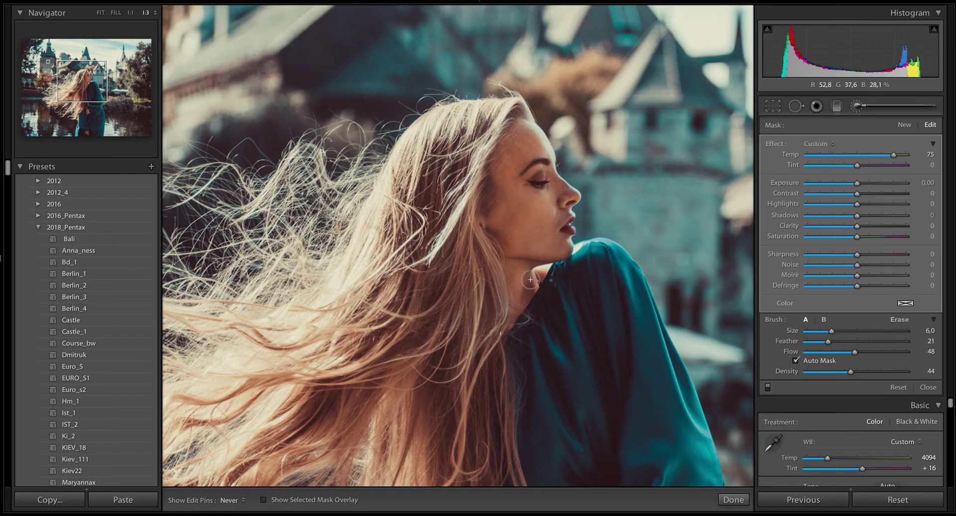
pyautogui.press('h')
# Step: Paint the lips, neck and chin with a smaller brush of size 3 to 5
pyautogui.press('h')
pyautogui.press('[')
pyautogui.press('[')
pyautogui.press('h')
pyautogui.press('h')
pyautogui.press(']')
pyautogui.press(']')
pyautogui.press('h')
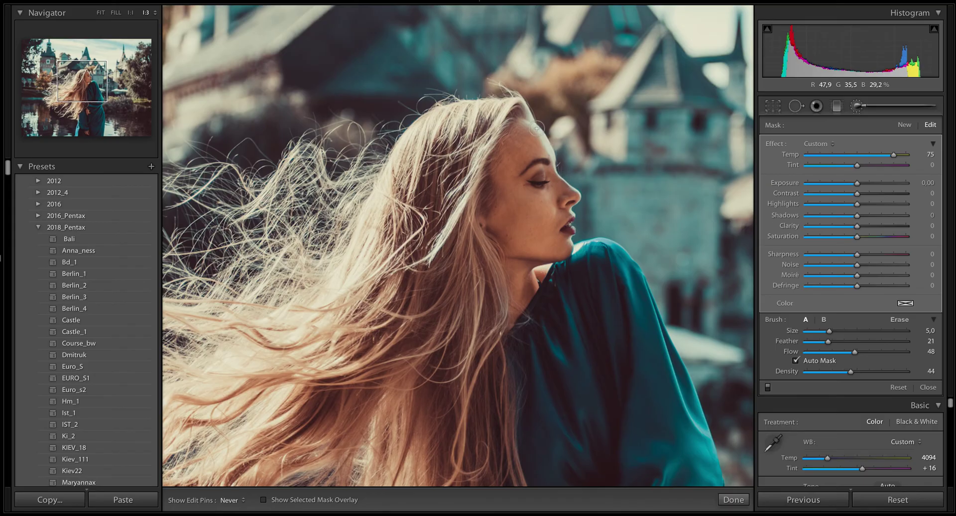
pyautogui.press('[')
pyautogui.press('h')
pyautogui.press(']')
pyautogui.press('[')
pyautogui.press('[')
pyautogui.press('h')
pyautogui.press('h')
pyautogui.press('h')
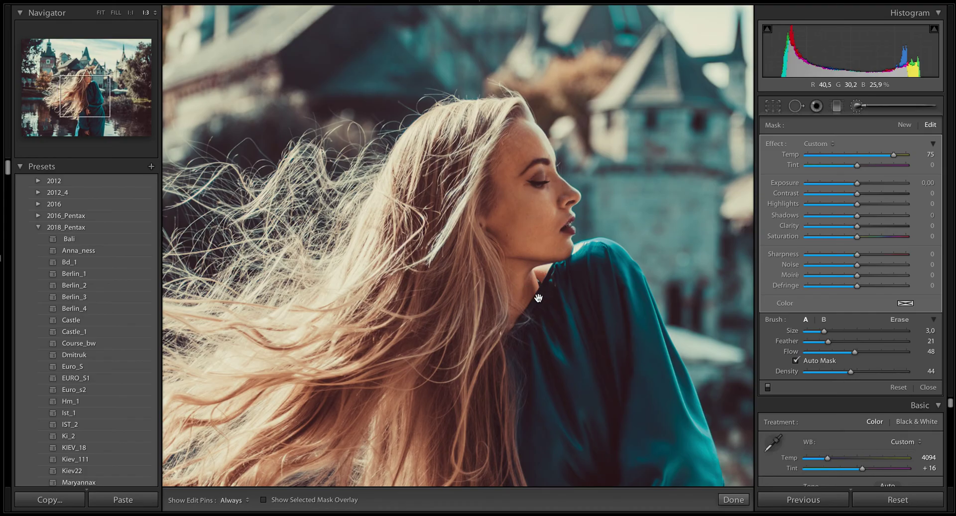
pyautogui.scroll(-10, 538, 299)
# Step: Pan down to the woman's hands and paint the Temp +75 brush over them at size 5
pyautogui.scroll(4, 389, 278)
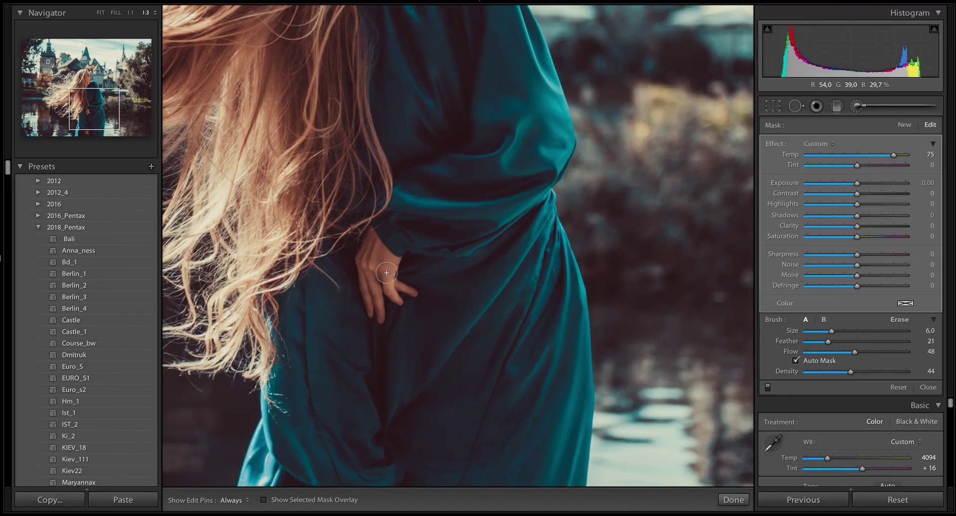
pyautogui.press('h')
pyautogui.press('h')
pyautogui.moveTo(425, 342); pyautogui.dragTo(545, 221)
pyautogui.press('h')
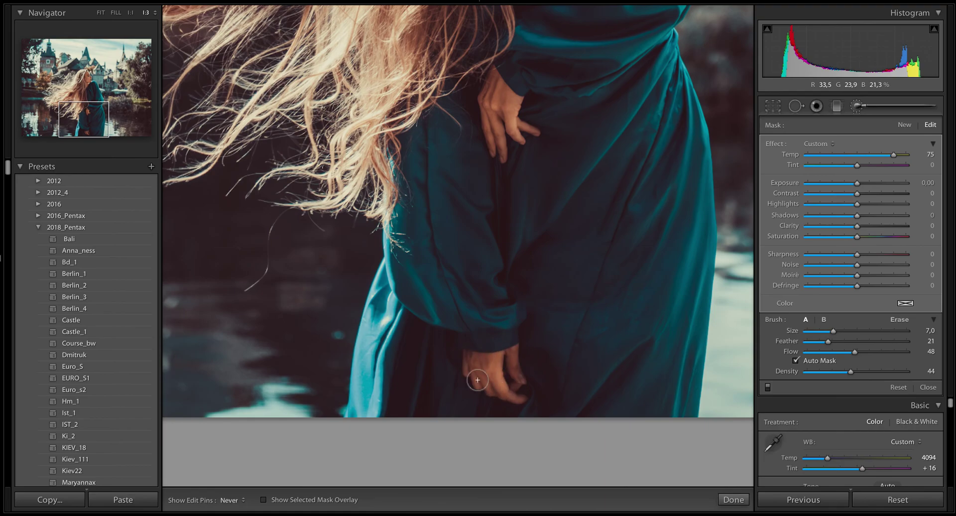
pyautogui.press('h')
pyautogui.press('h')
pyautogui.press('h')
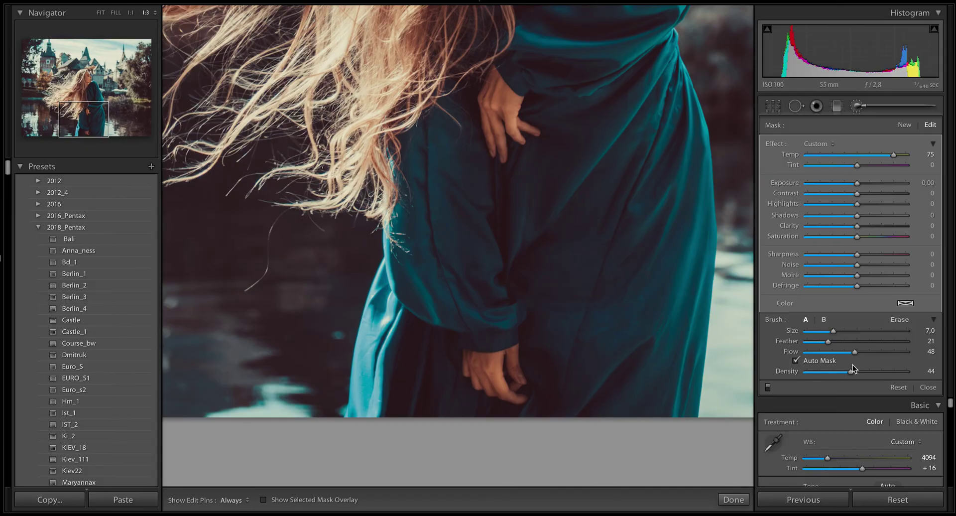
pyautogui.press('[')
pyautogui.press('[')
pyautogui.press('h')
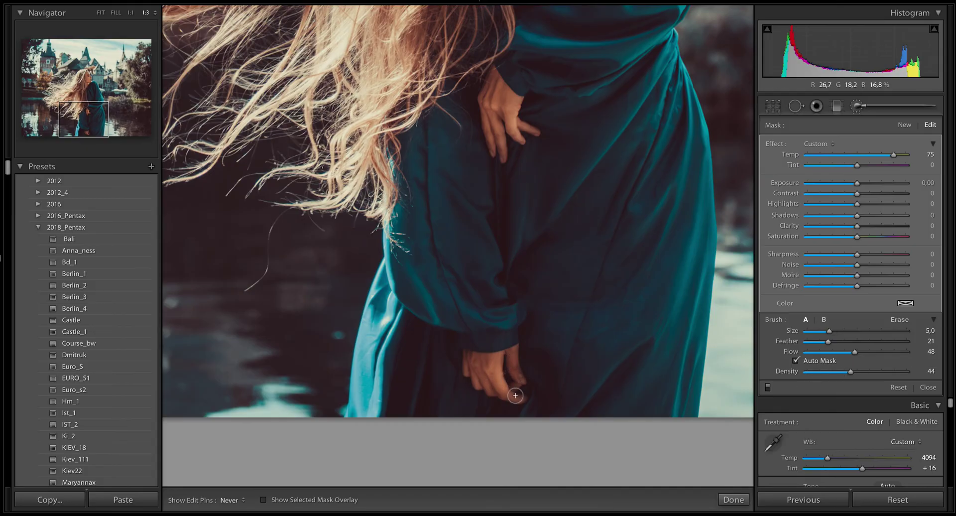
pyautogui.press('h')
# Step: Zoom back to Fit and close the Adjustment Brush, returning to Basic settings
pyautogui.press('z')
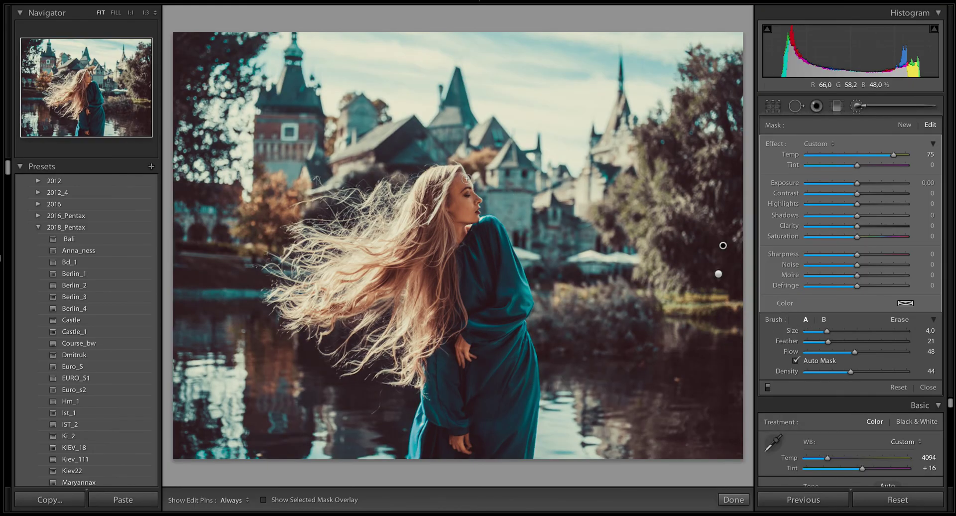
pyautogui.press('[')
pyautogui.press('h')
pyautogui.press('h')
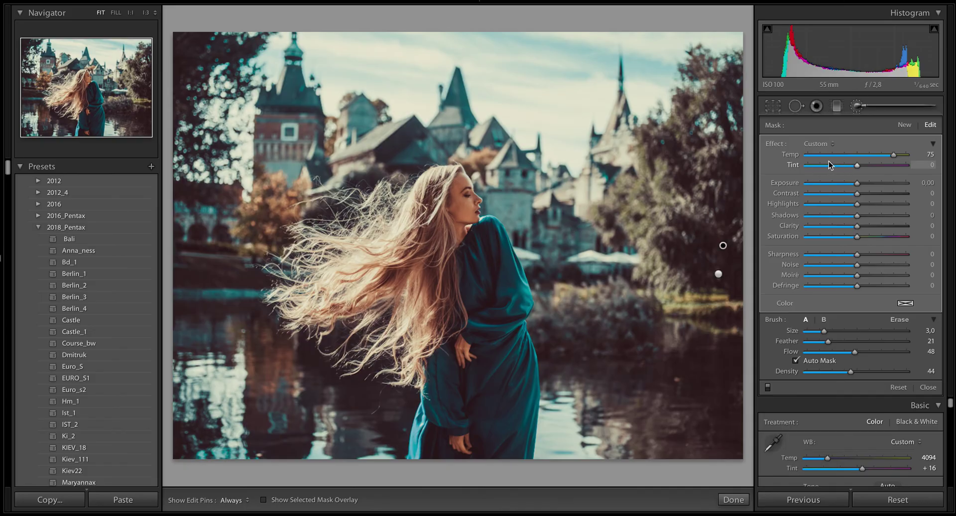
pyautogui.click(862, 108)
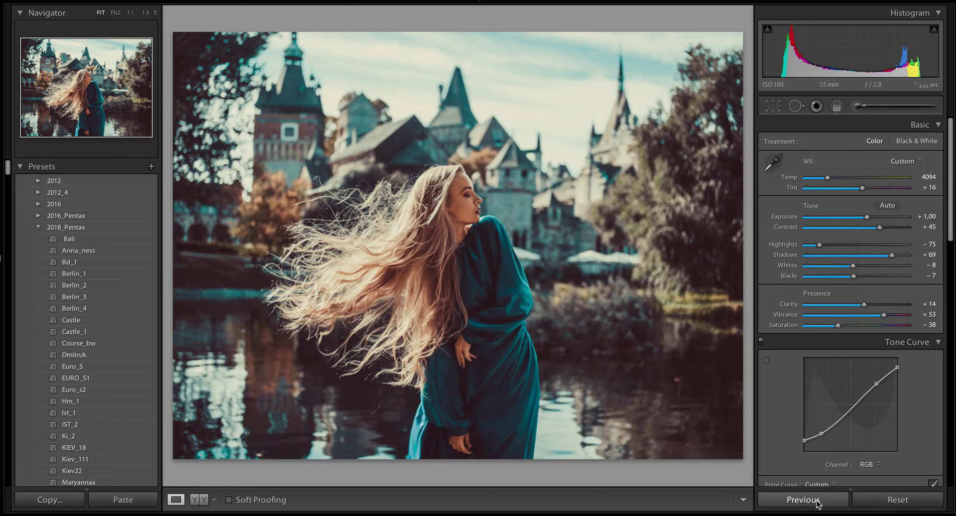
# Step: Compare against a reset and restore the grade, then set Shadows to +74 and Tint to +11
pyautogui.click(898, 501)
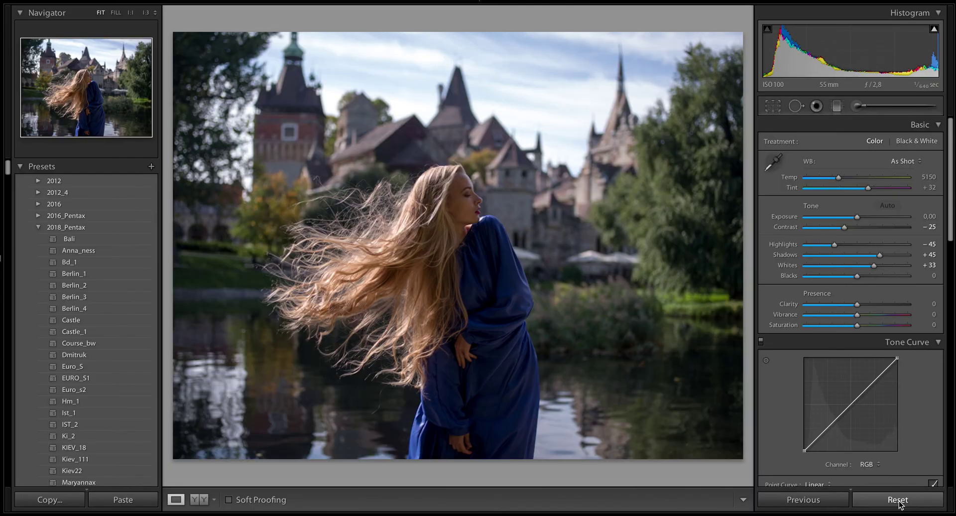
pyautogui.hotkey('ctrl', 'z')
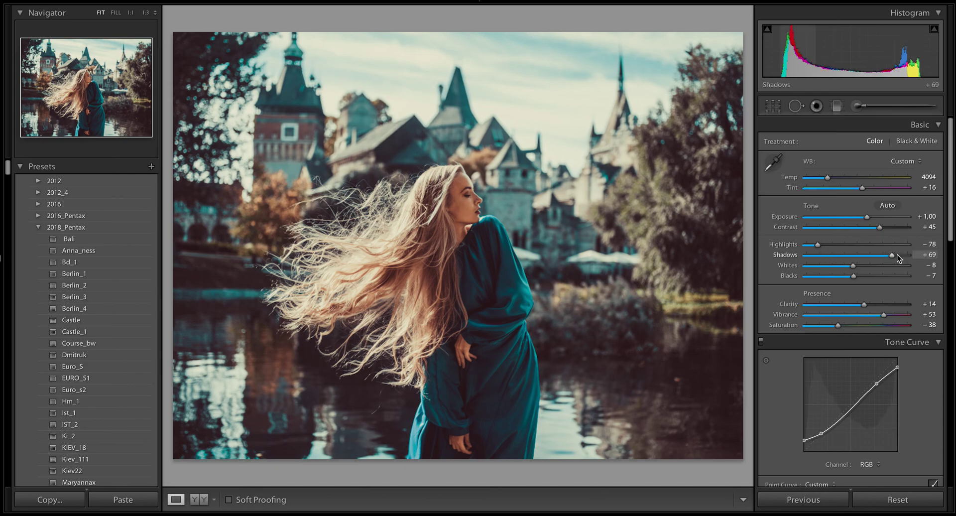
pyautogui.moveTo(891, 255); pyautogui.dragTo(895, 255)
pyautogui.moveTo(862, 188); pyautogui.dragTo(860, 189)
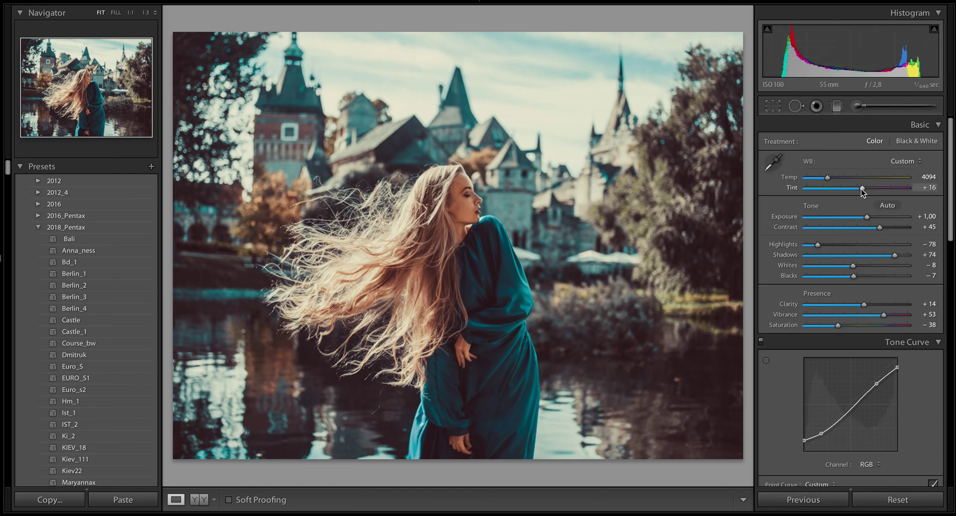
# Step: Set the Camera Calibration Shadows Tint to -72
pyautogui.scroll(-10, 892, 288)
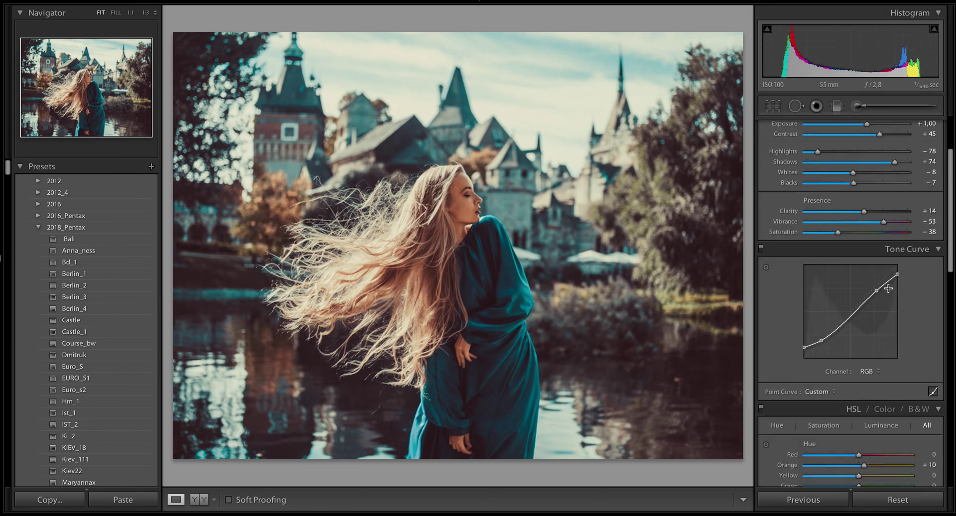
pyautogui.scroll(-5, 837, 378)
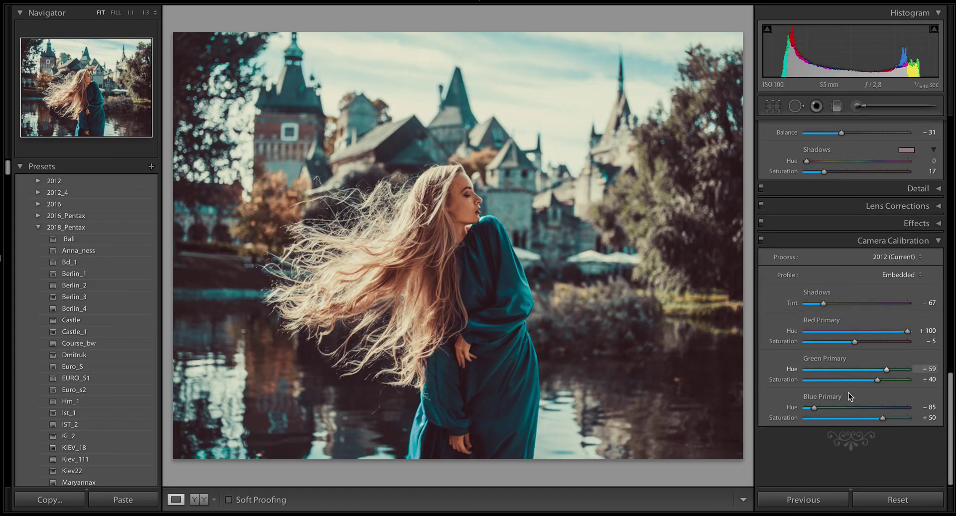
pyautogui.moveTo(826, 336); pyautogui.dragTo(821, 336)
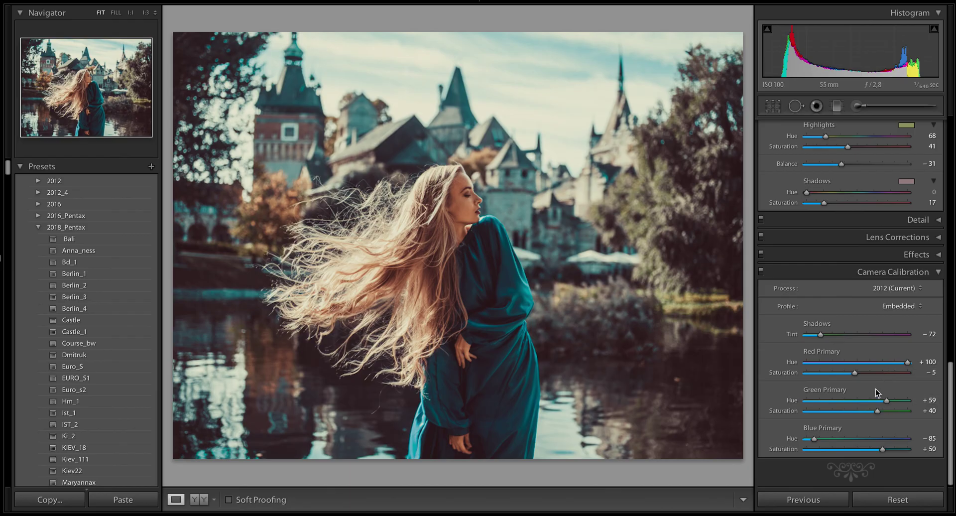
pyautogui.scroll(2, 876, 388)
pyautogui.scroll(8, 875, 389)
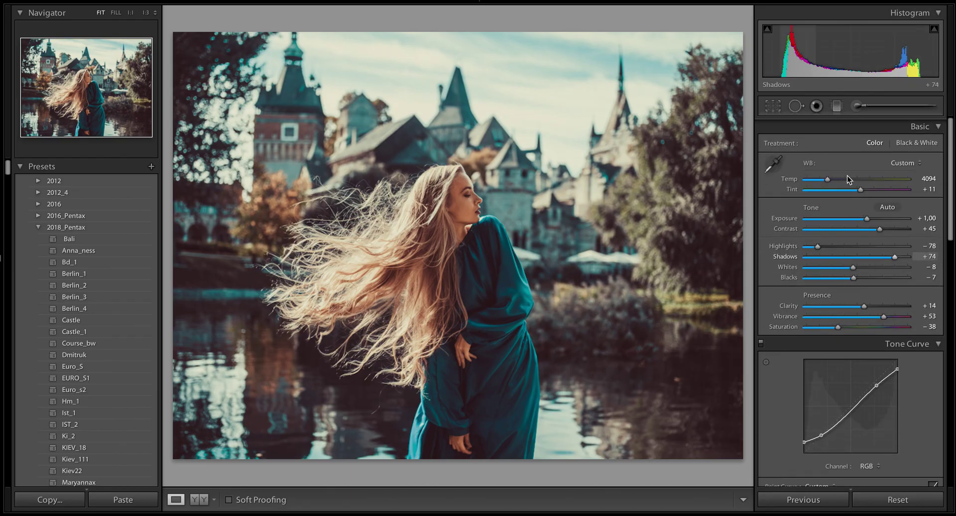
pyautogui.click(856, 108)
pyautogui.click(856, 108)
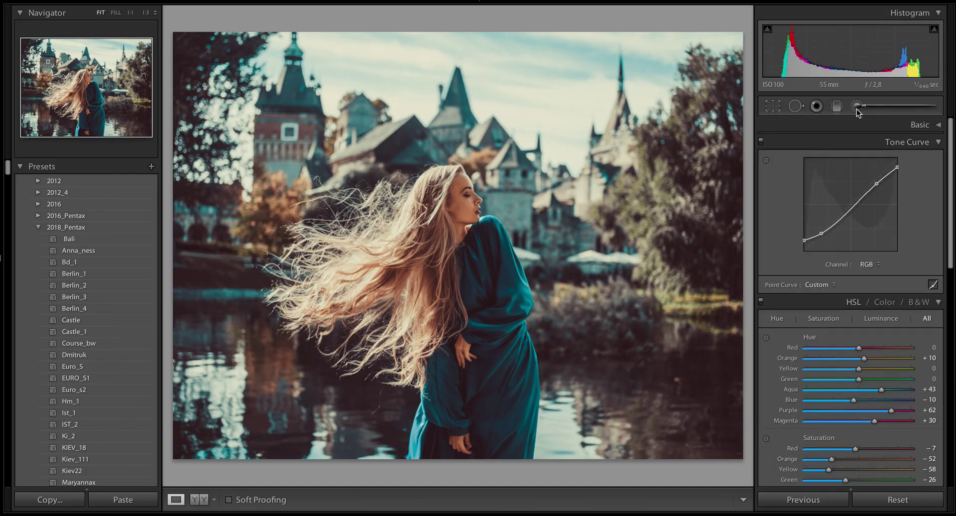